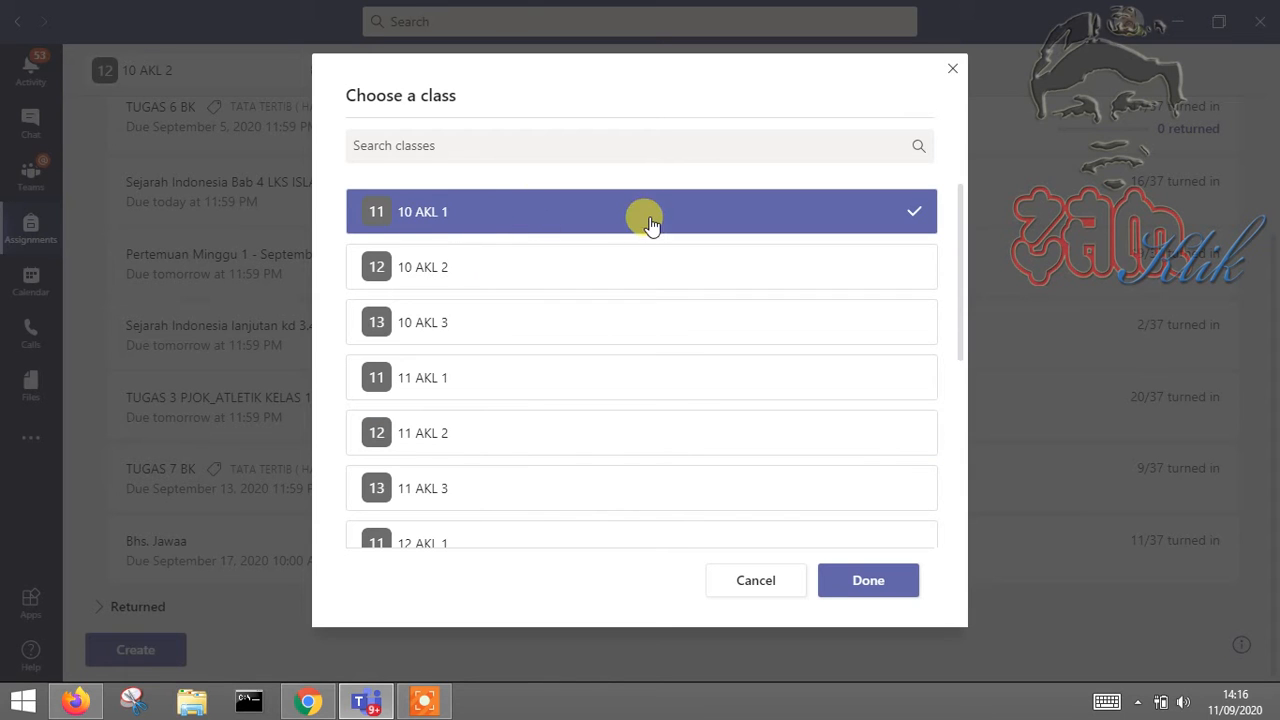
- Switch the assignments list to class 10 AKL 1 and open the assignment "Spreadsheet - Pertemuan minggu ke 2 September"
{"action": "left_click", "coordinate": [891, 581]}
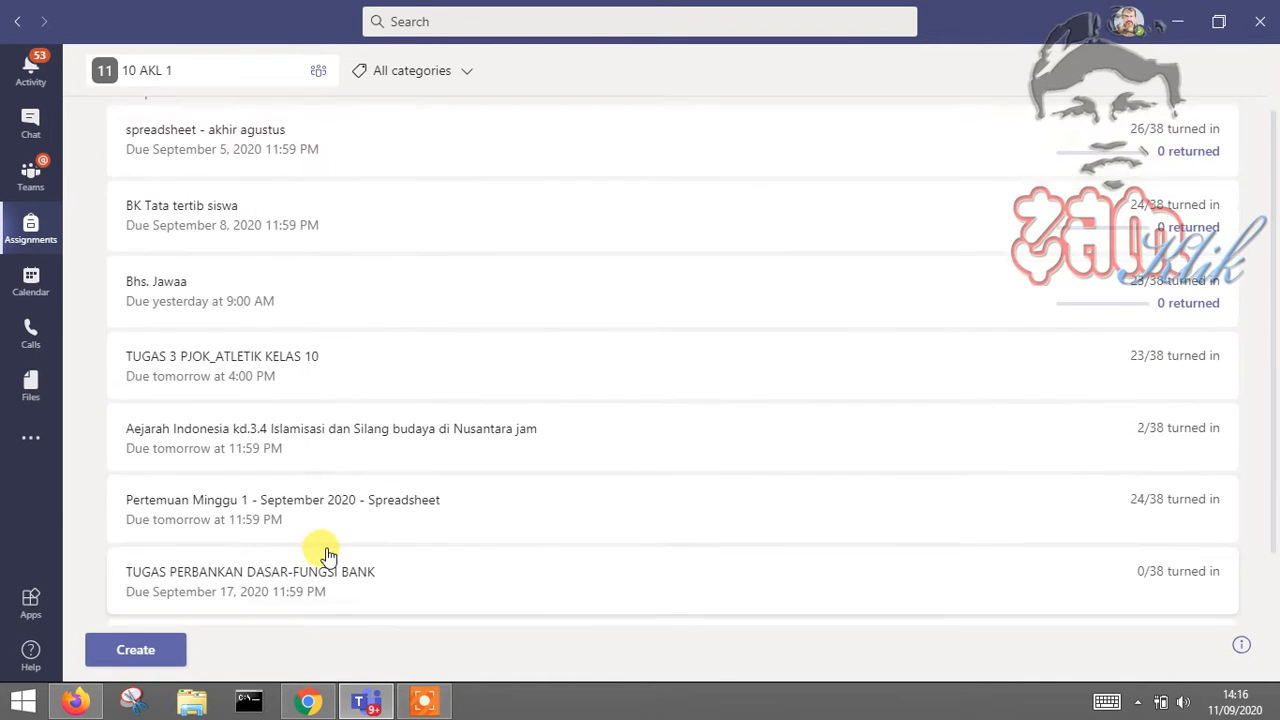
{"action": "scroll", "coordinate": [380, 534], "scroll_direction": "down", "scroll_amount": 3}
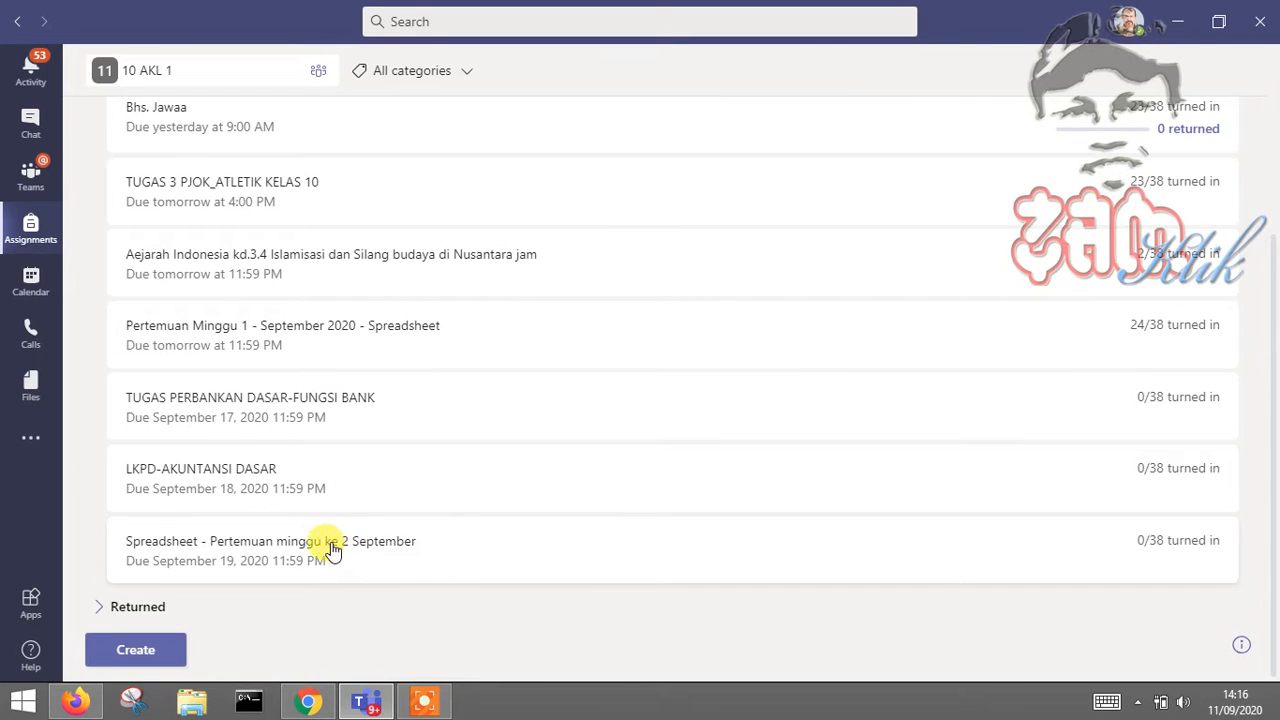
{"action": "left_click", "coordinate": [362, 560]}
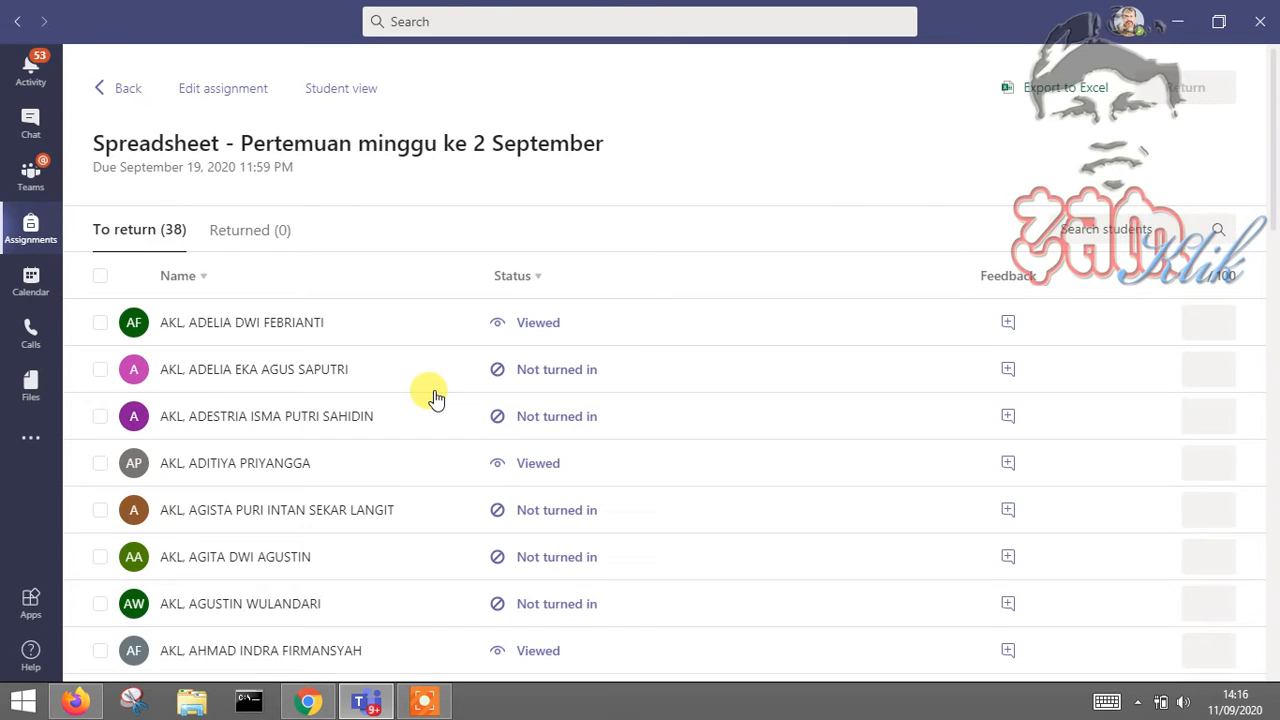
- Review the assignment's editable details, from instructions and attachment to due date and notification channel, and return to the class's assignment list without saving
{"action": "left_click", "coordinate": [200, 92]}
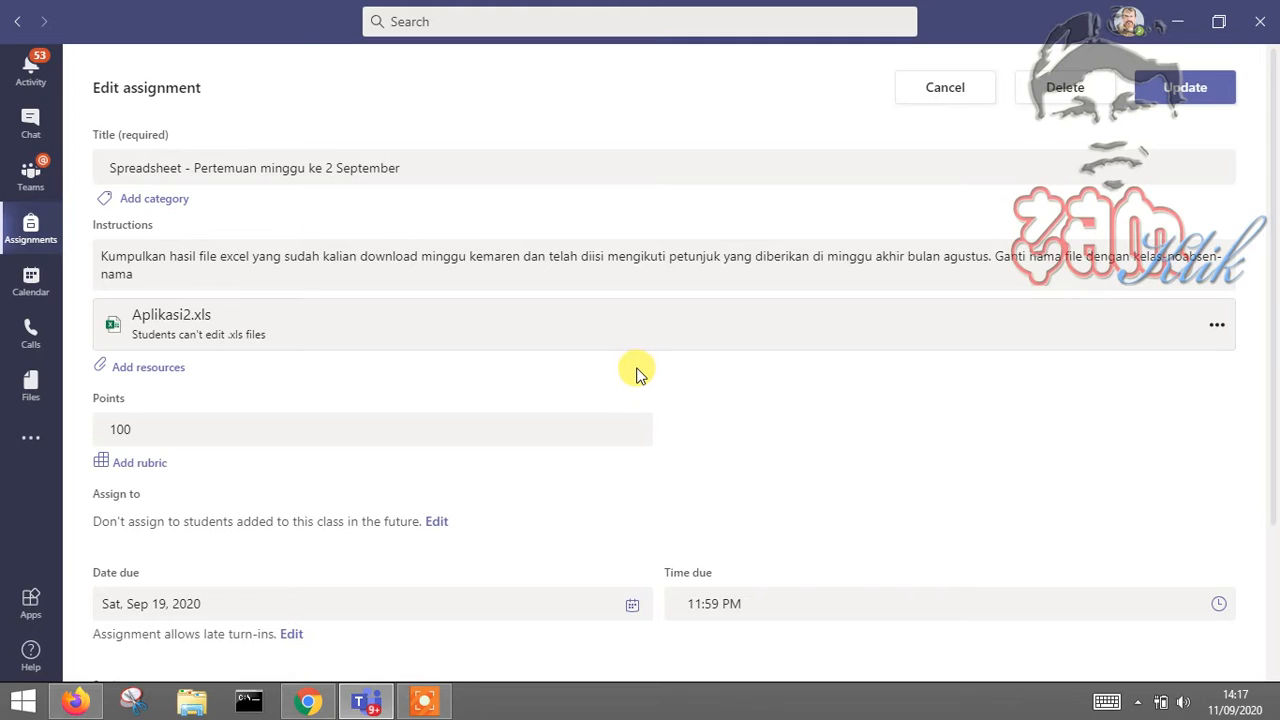
{"action": "scroll", "coordinate": [582, 337], "scroll_direction": "down", "scroll_amount": 2}
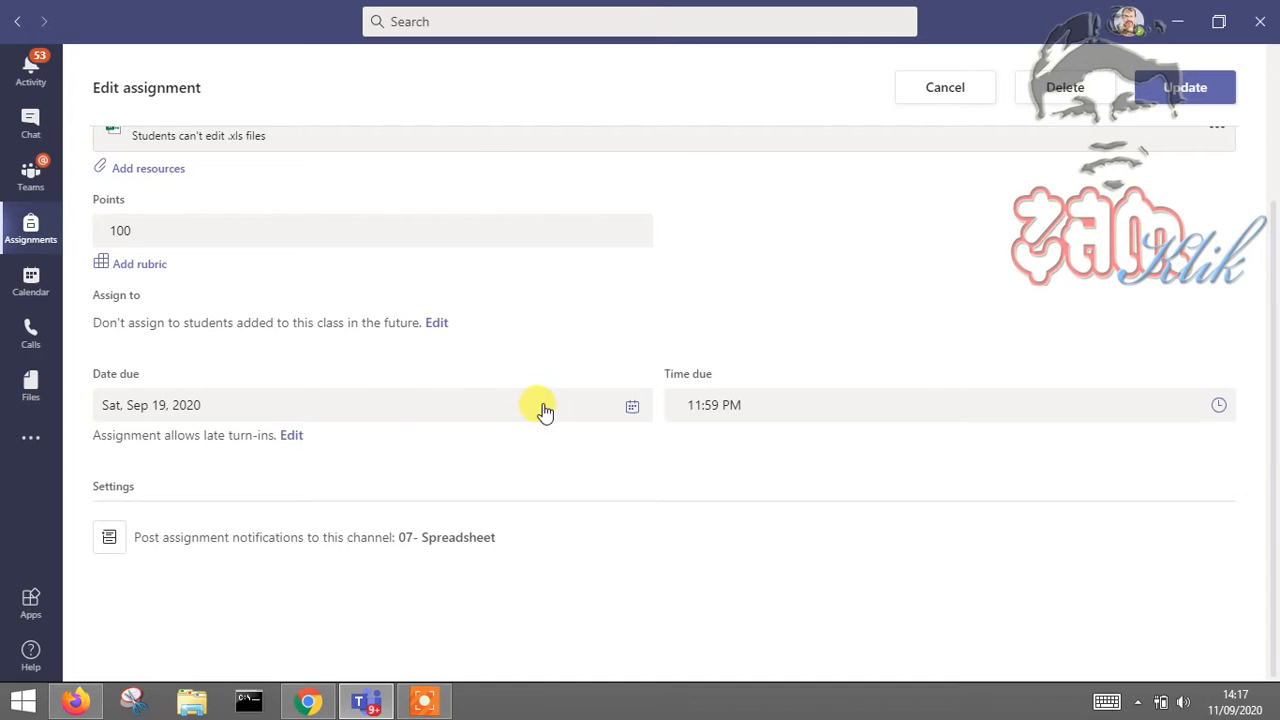
{"action": "scroll", "coordinate": [543, 409], "scroll_direction": "up", "scroll_amount": 2}
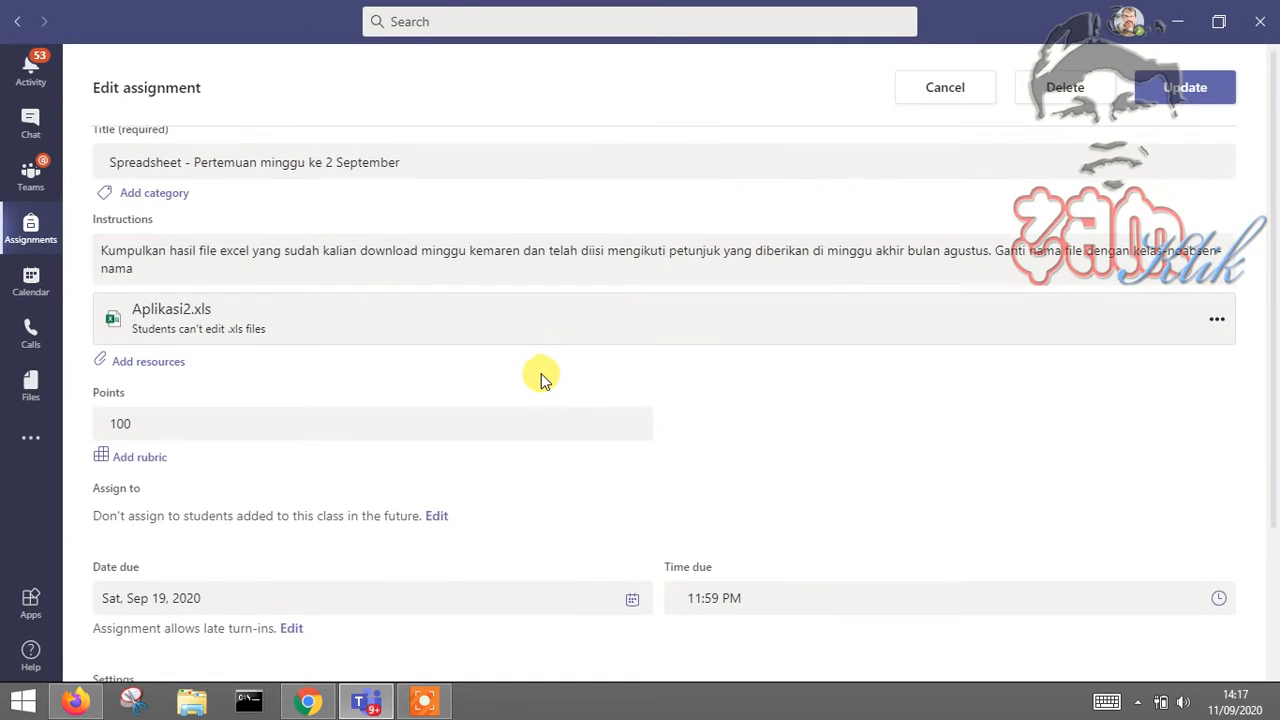
{"action": "scroll", "coordinate": [550, 395], "scroll_direction": "down", "scroll_amount": 2}
{"action": "scroll", "coordinate": [545, 380], "scroll_direction": "up", "scroll_amount": 2}
{"action": "left_click", "coordinate": [958, 90]}
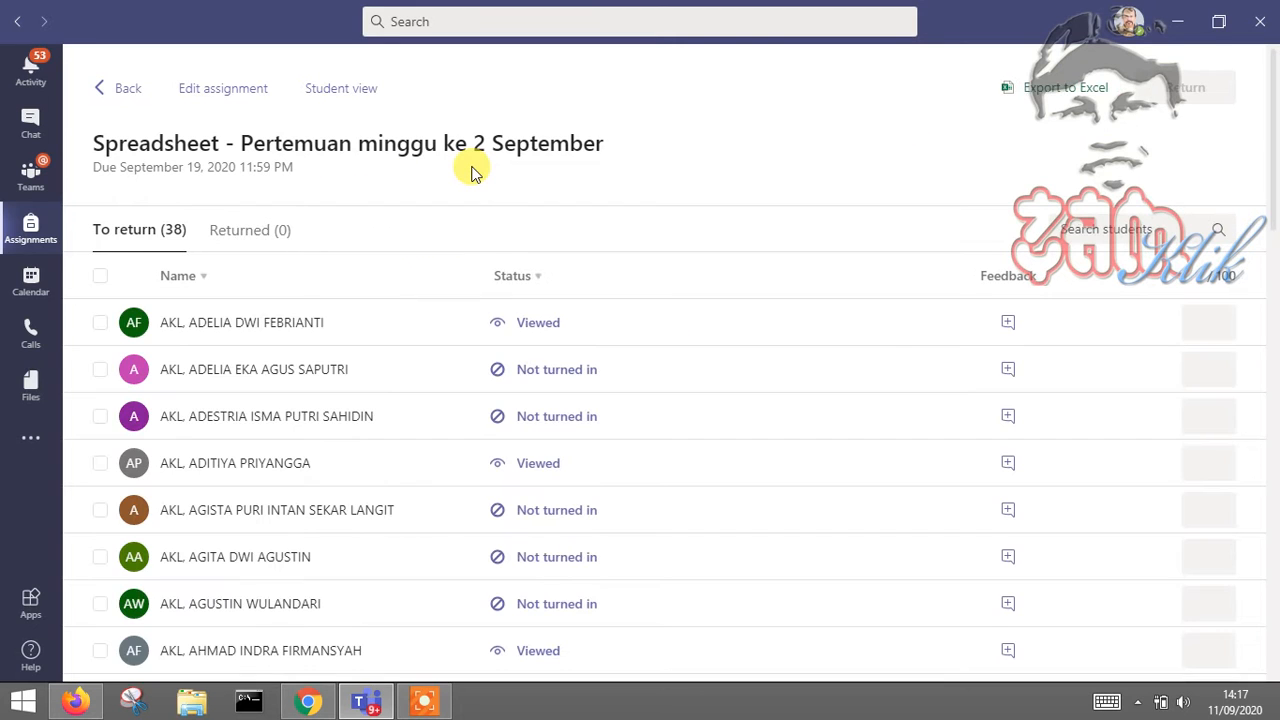
{"action": "left_click", "coordinate": [104, 90]}
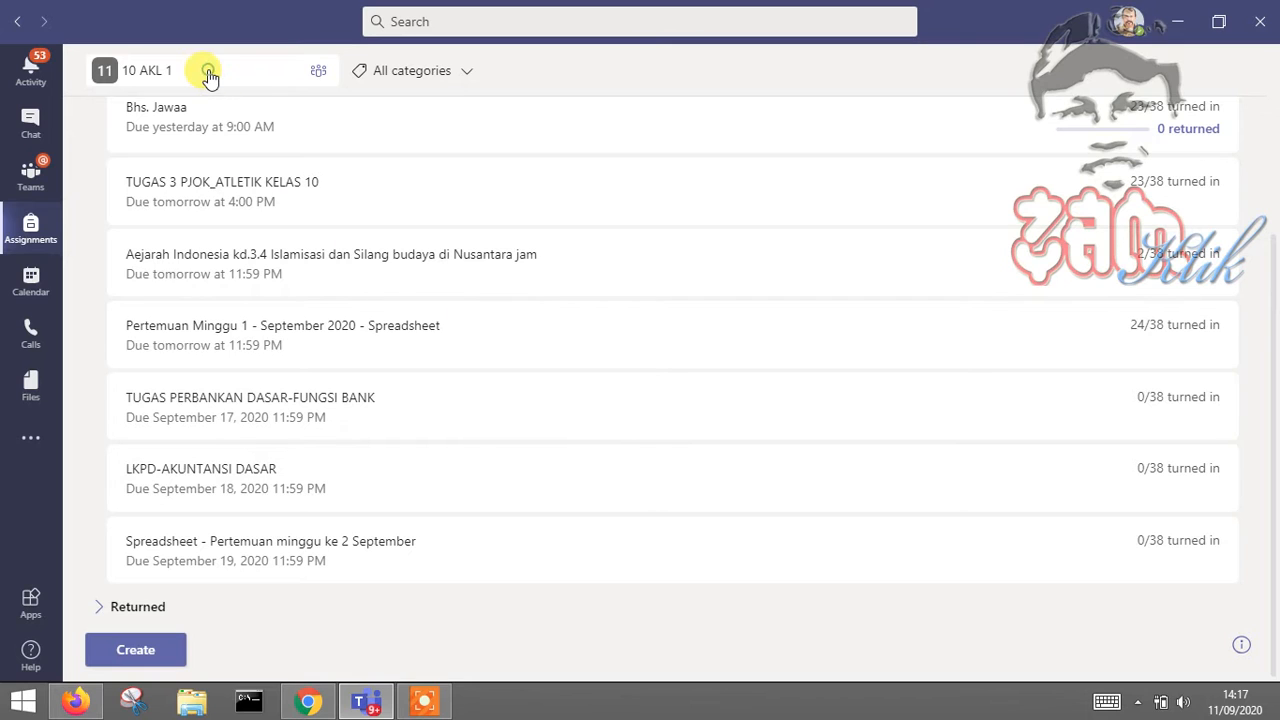
- Switch the assignments list to class 10 AKL 2 and look through its assigned work
{"action": "left_click", "coordinate": [208, 78]}
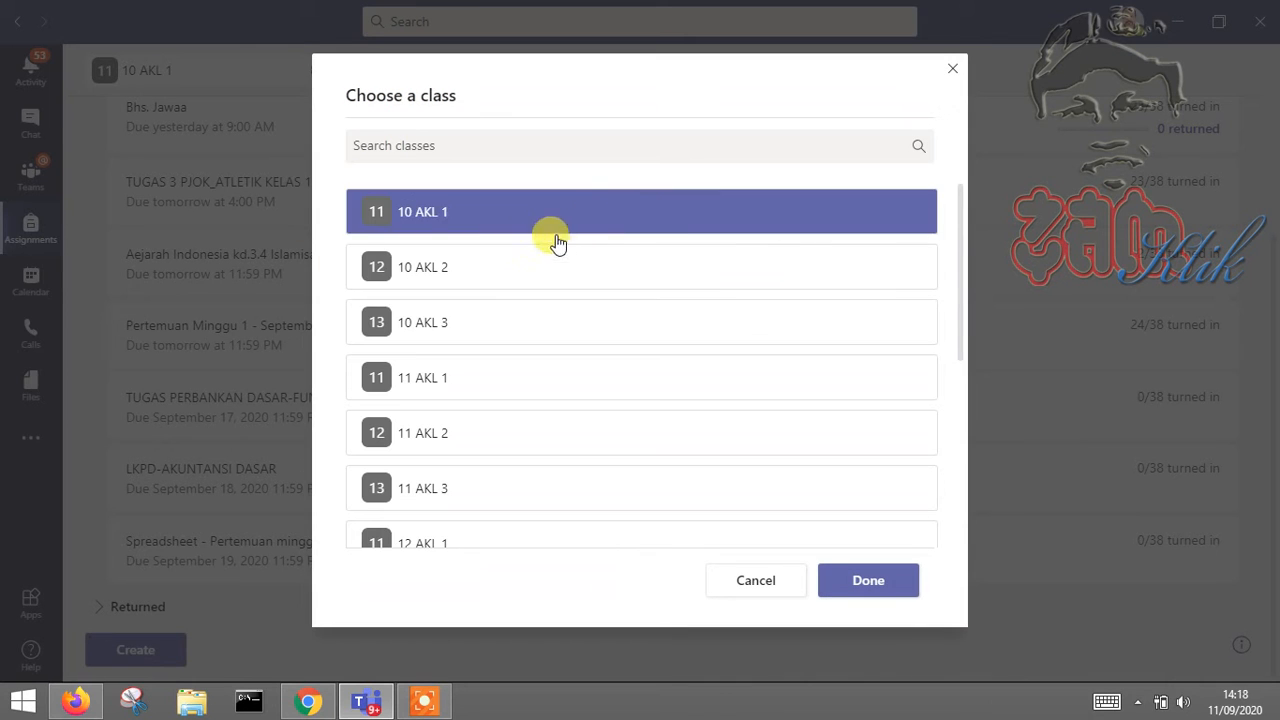
{"action": "left_click", "coordinate": [537, 264]}
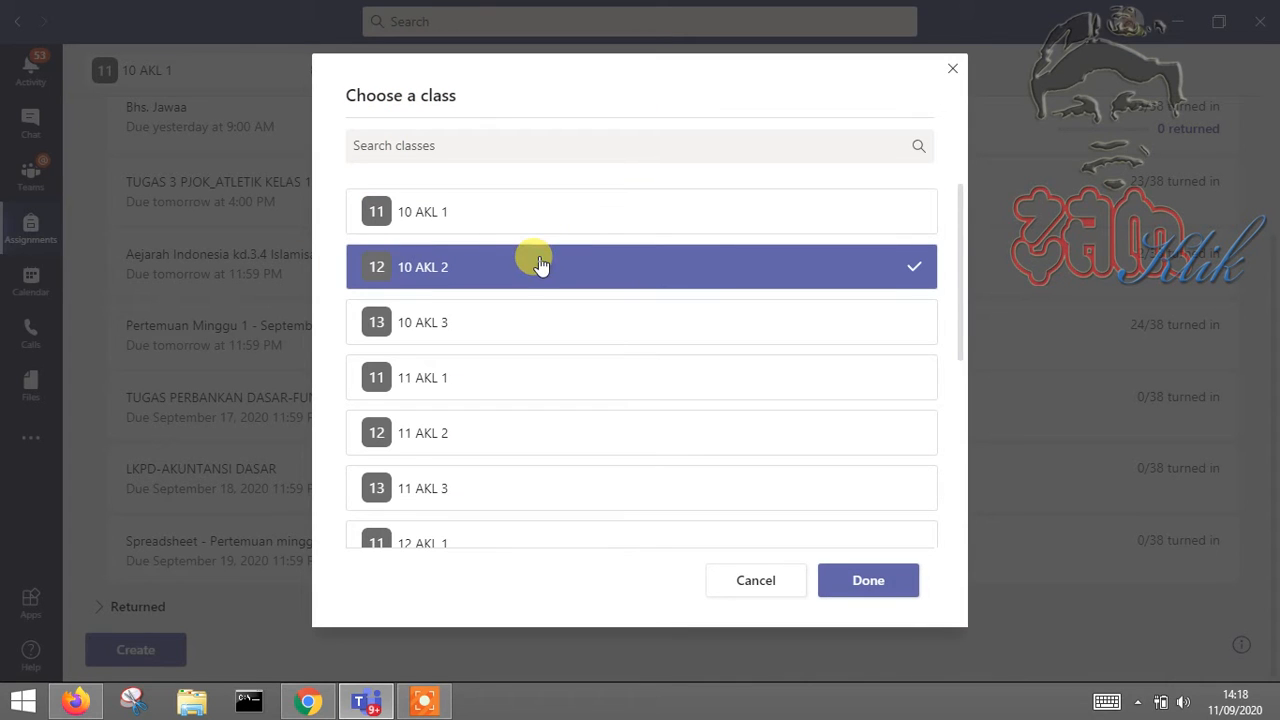
{"action": "left_click", "coordinate": [876, 585]}
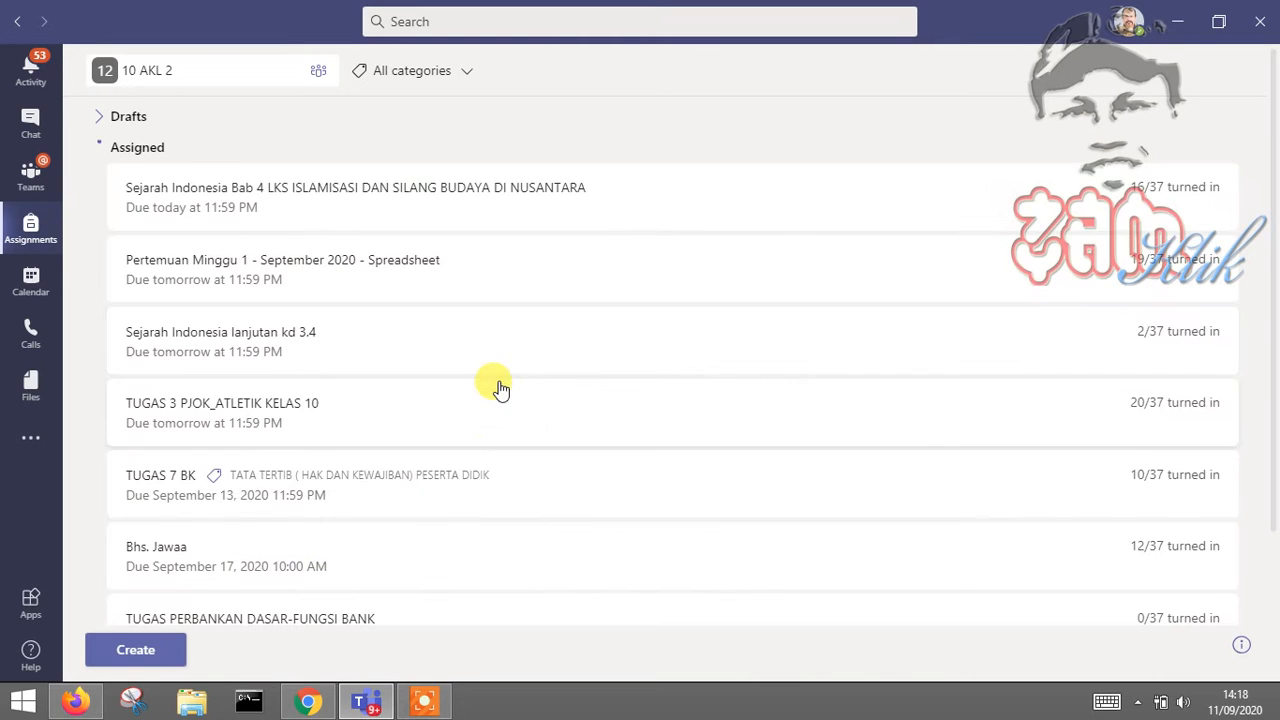
{"action": "scroll", "coordinate": [470, 432], "scroll_direction": "down", "scroll_amount": 2}
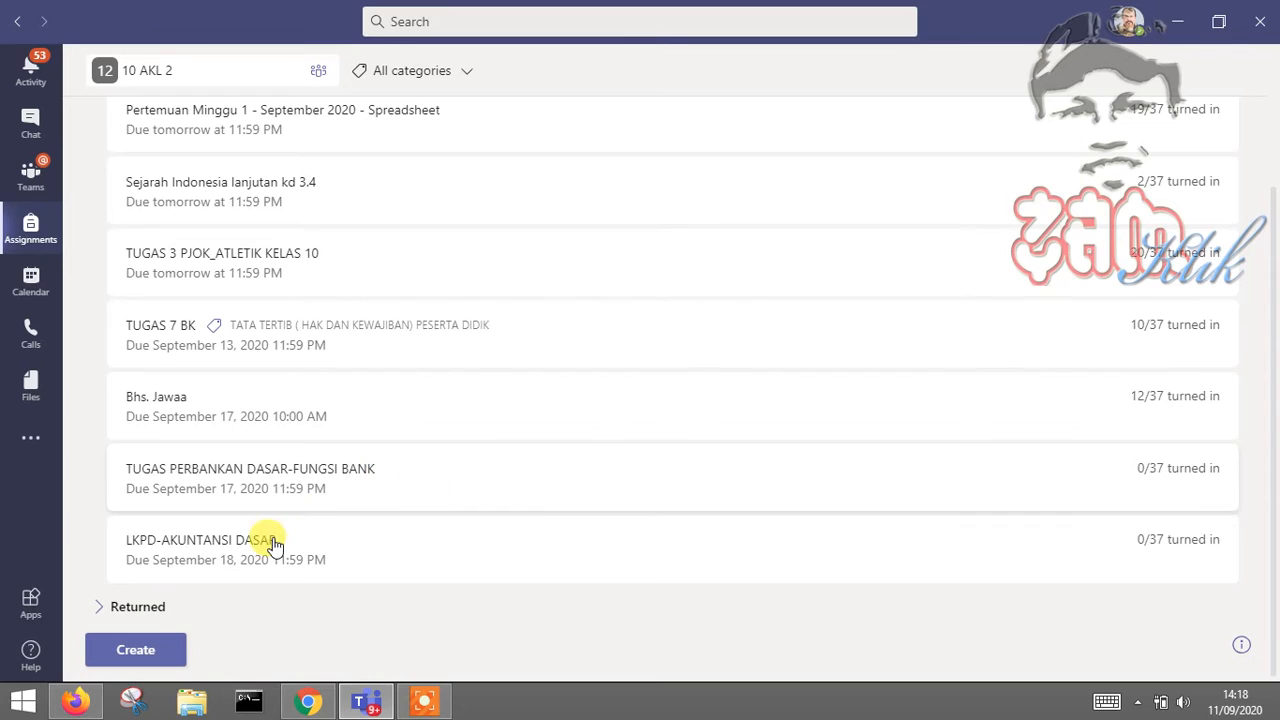
- Start a new assignment from an existing one, with 10 AKL 1 as the class to reuse from
{"action": "left_click", "coordinate": [141, 658]}
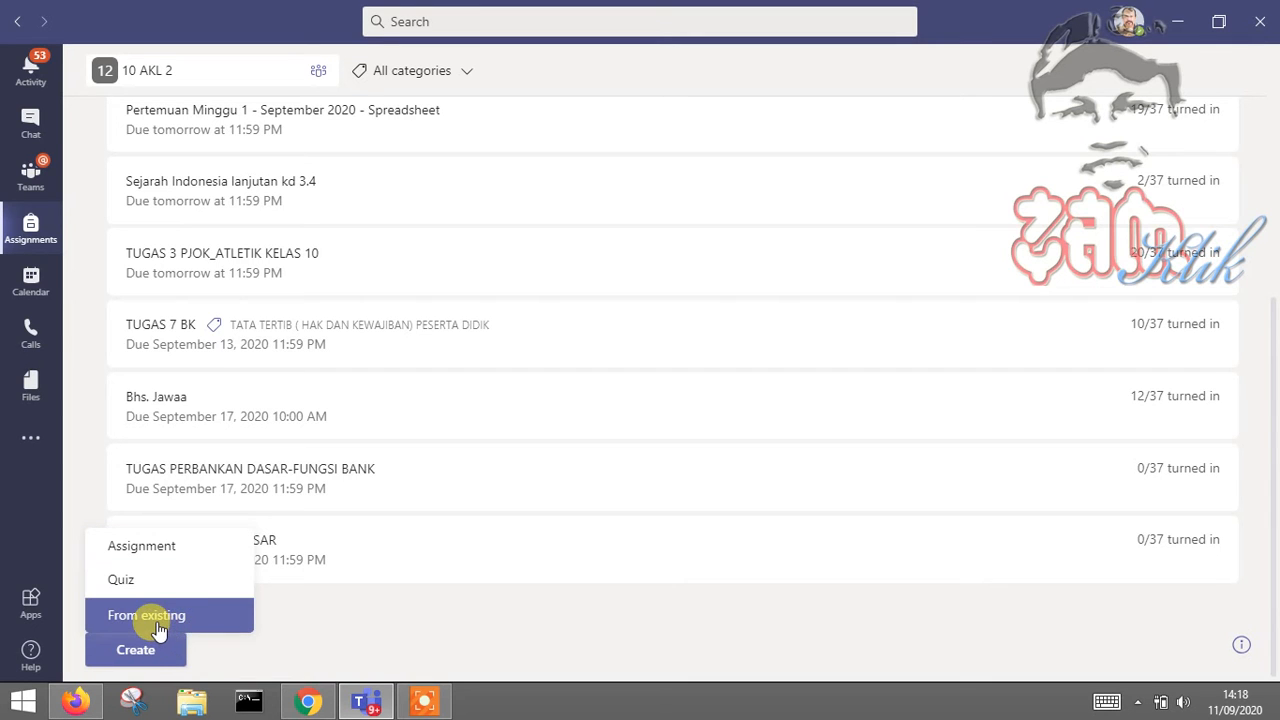
{"action": "left_click", "coordinate": [155, 618]}
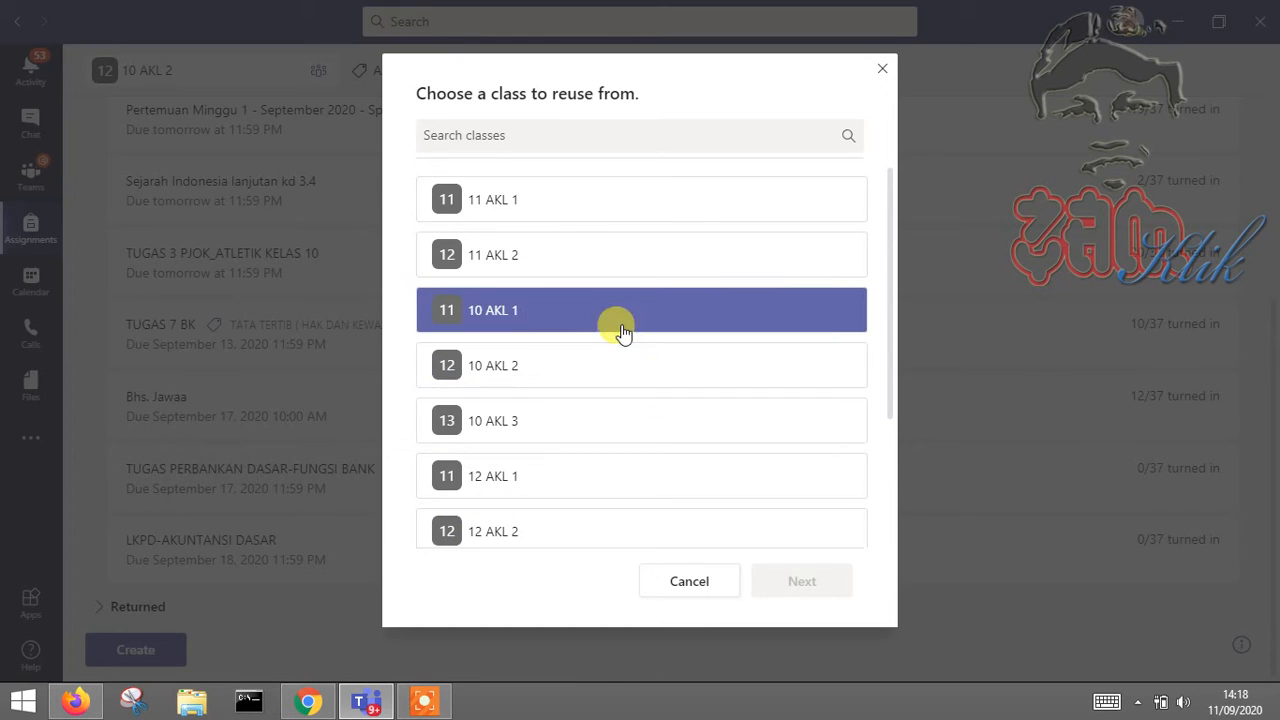
{"action": "left_click", "coordinate": [716, 328]}
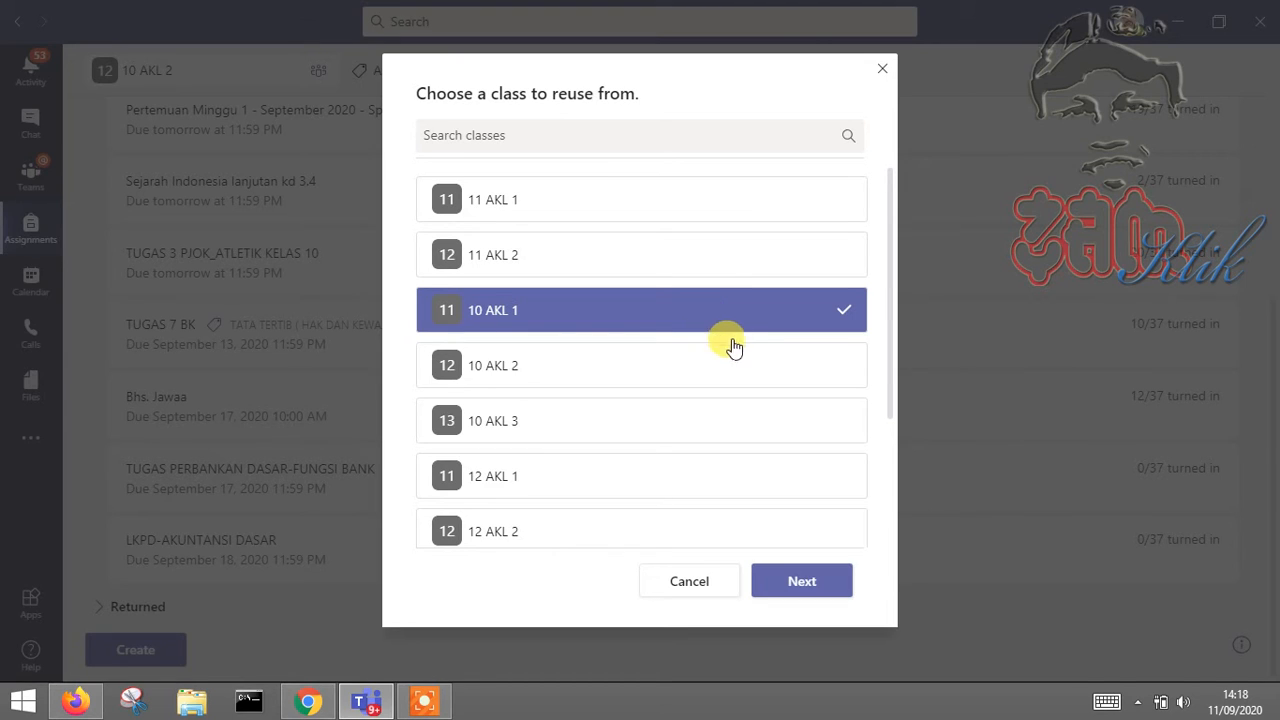
{"action": "left_click", "coordinate": [790, 585]}
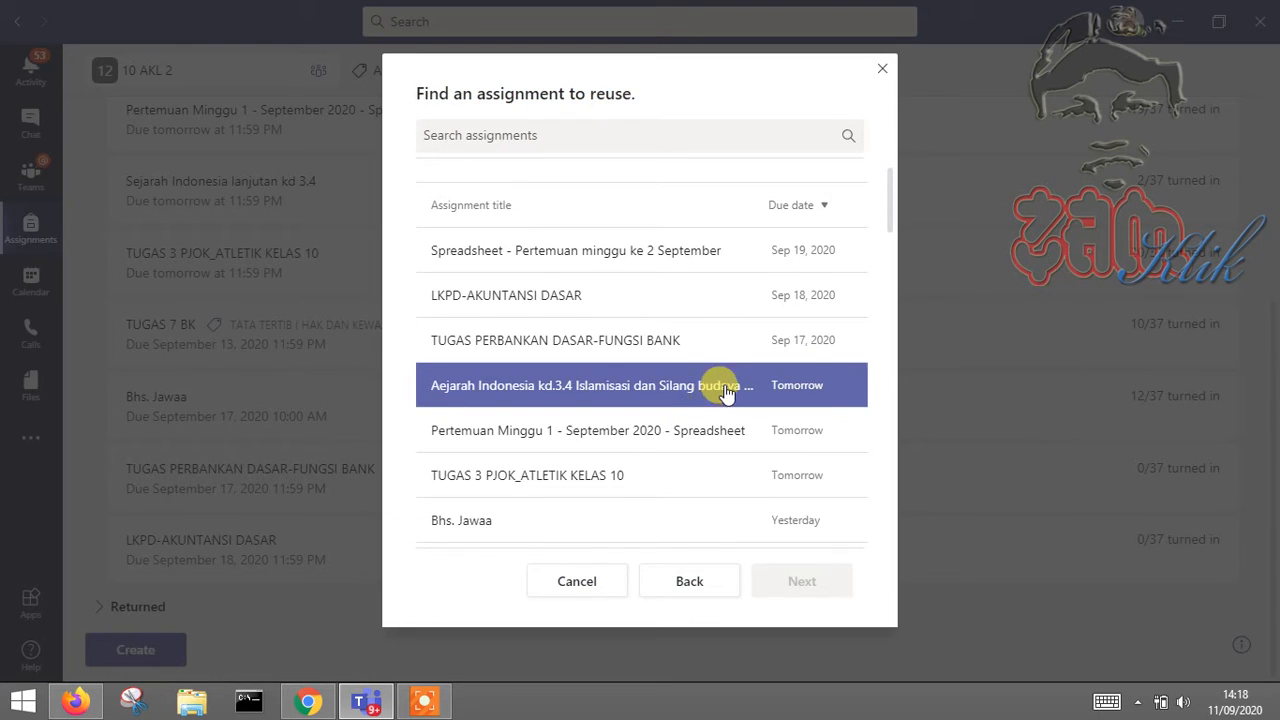
- Look through the reusable assignments and reuse "Spreadsheet - Pertemuan minggu ke 2 September" for the new assignment
{"action": "scroll", "coordinate": [726, 393], "scroll_direction": "down", "scroll_amount": 1}
{"action": "scroll", "coordinate": [726, 393], "scroll_direction": "down", "scroll_amount": 4}
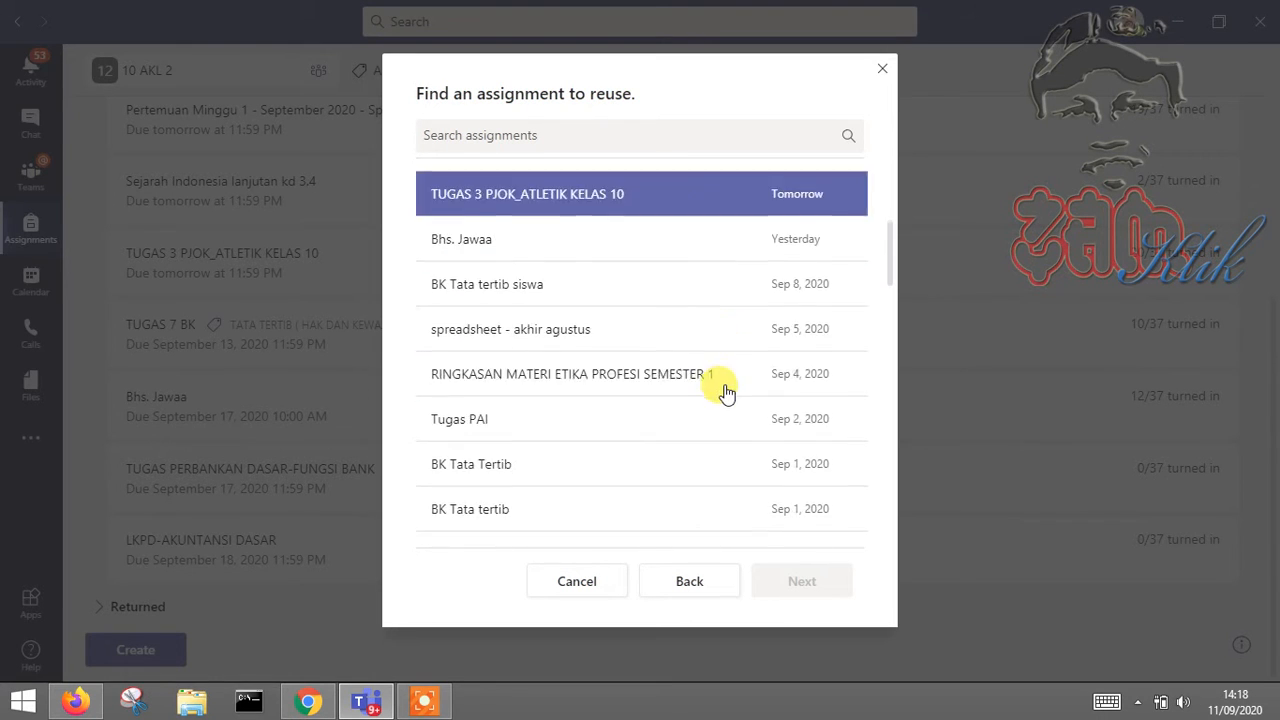
{"action": "scroll", "coordinate": [726, 393], "scroll_direction": "up", "scroll_amount": 1}
{"action": "scroll", "coordinate": [726, 393], "scroll_direction": "down", "scroll_amount": 3}
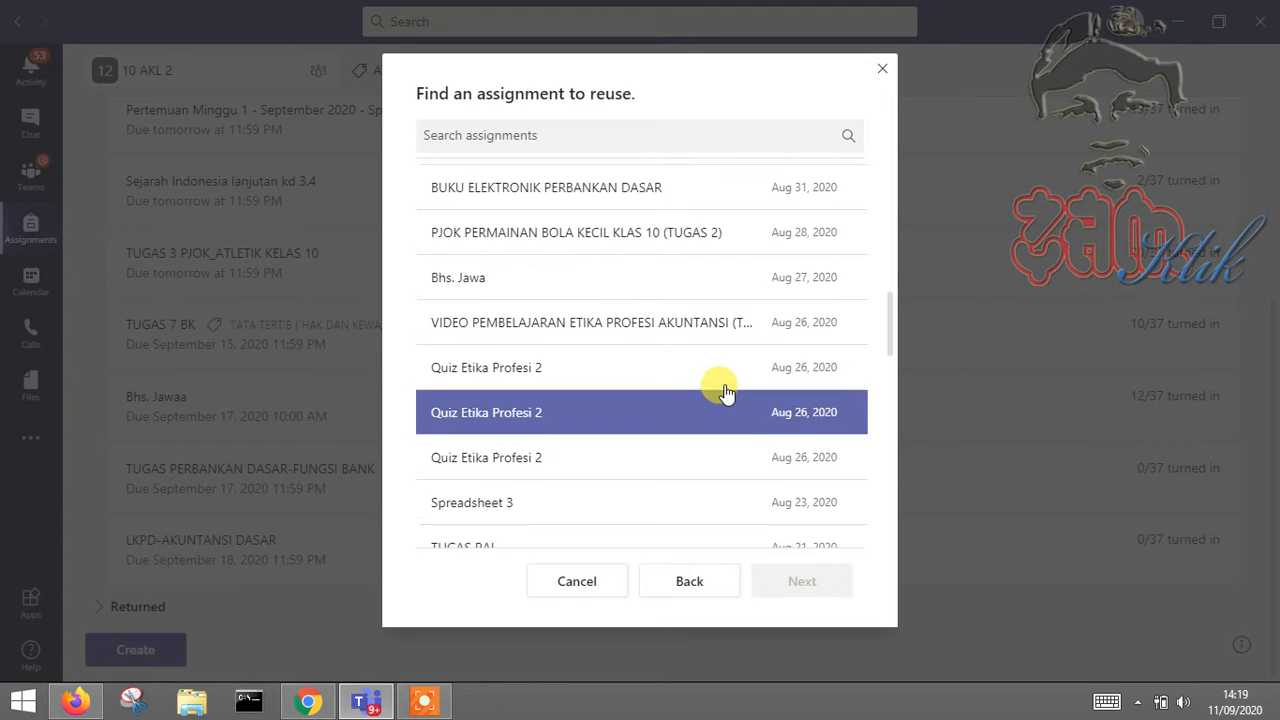
{"action": "scroll", "coordinate": [726, 393], "scroll_direction": "up", "scroll_amount": 4}
{"action": "scroll", "coordinate": [726, 393], "scroll_direction": "up", "scroll_amount": 3}
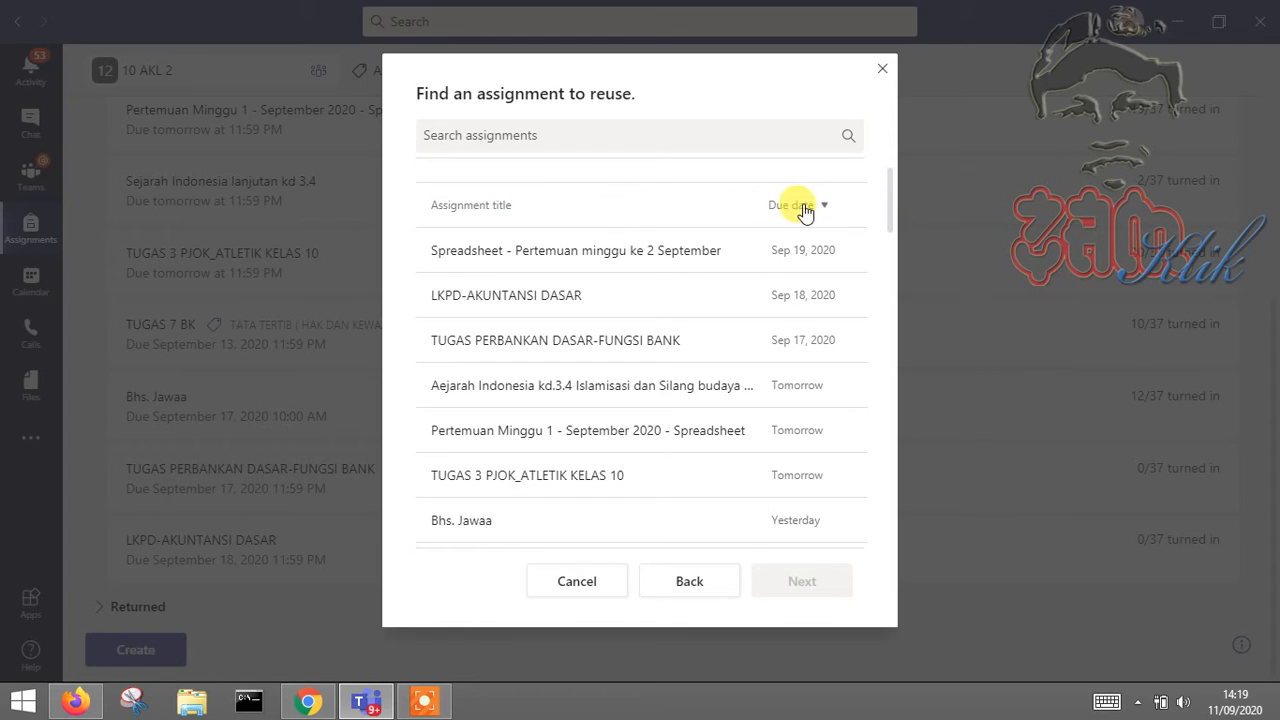
{"action": "left_click", "coordinate": [789, 279]}
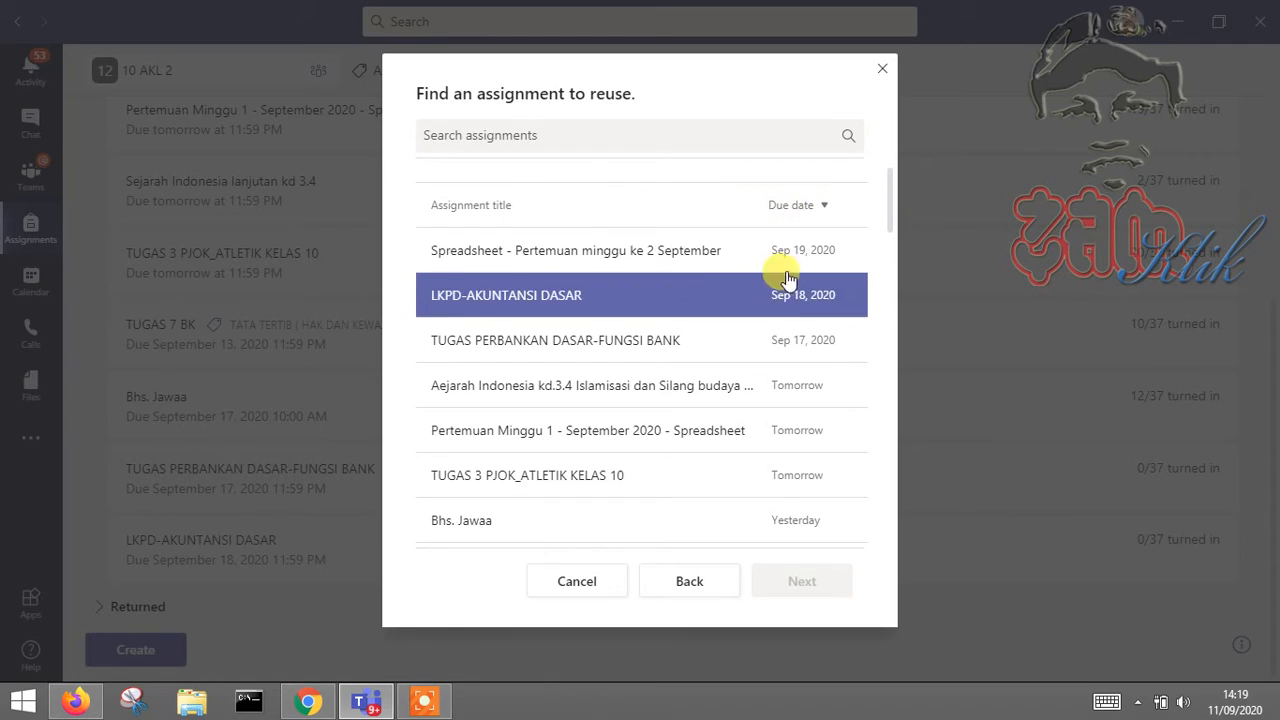
{"action": "left_click", "coordinate": [689, 272]}
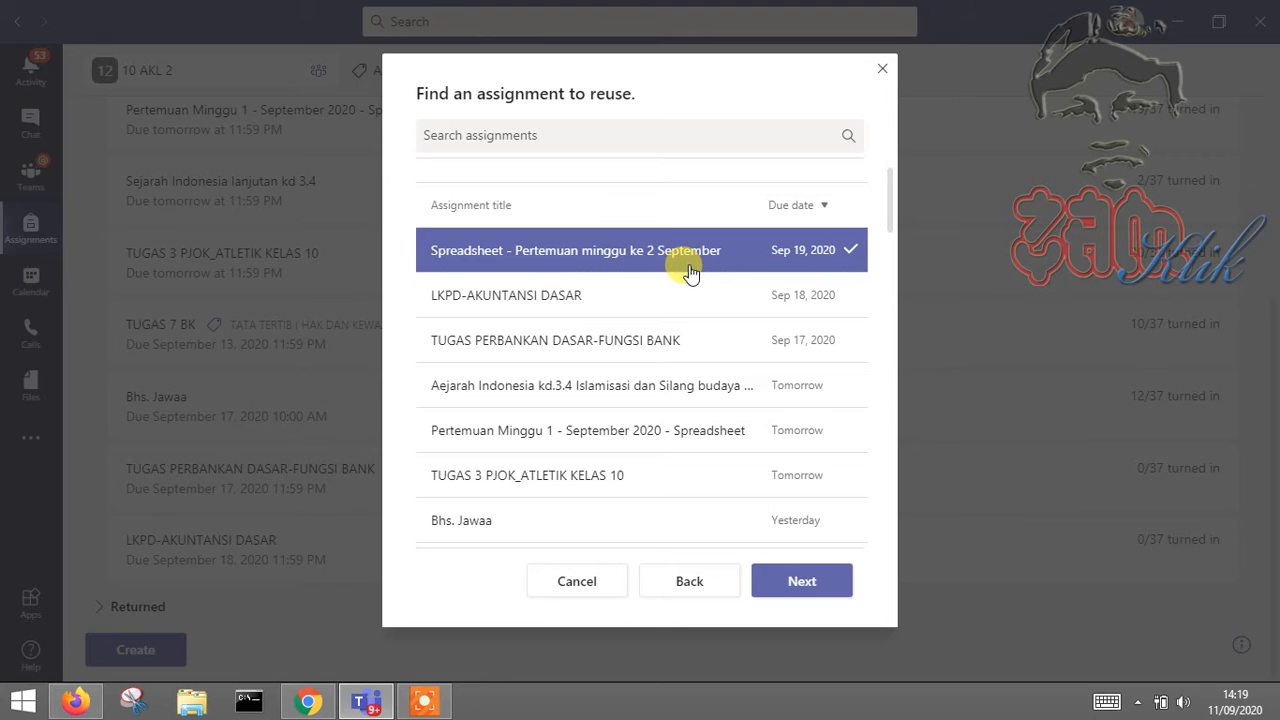
{"action": "left_click", "coordinate": [821, 594]}
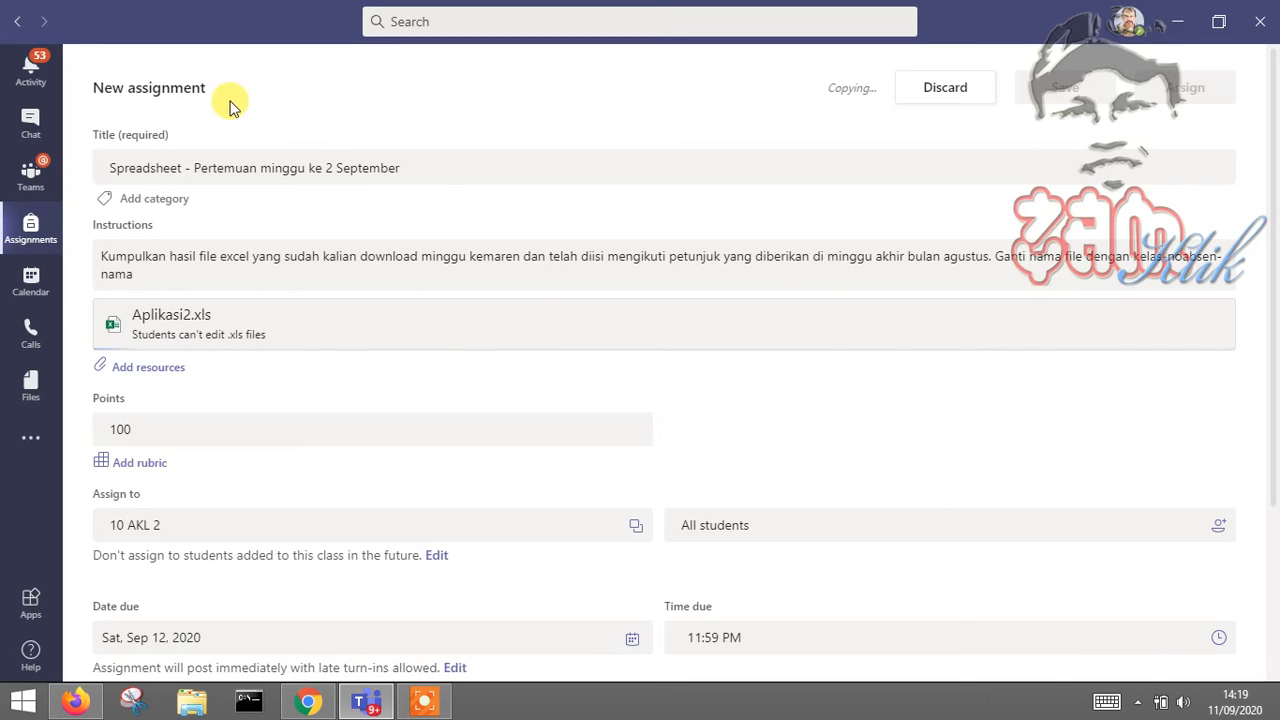
- Set the new assignment's due date to Sat, Sep 19, 2020
{"action": "scroll", "coordinate": [340, 363], "scroll_direction": "down", "scroll_amount": 1}
{"action": "scroll", "coordinate": [340, 363], "scroll_direction": "down", "scroll_amount": 3}
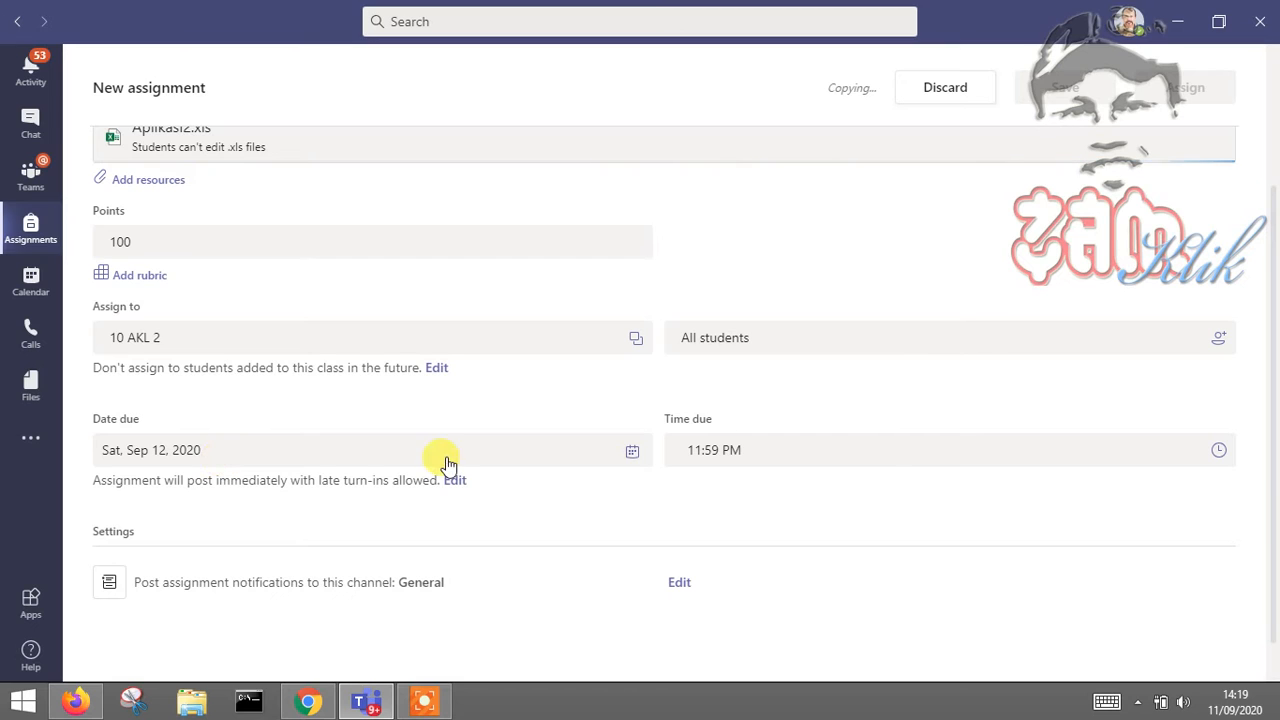
{"action": "left_click", "coordinate": [632, 455]}
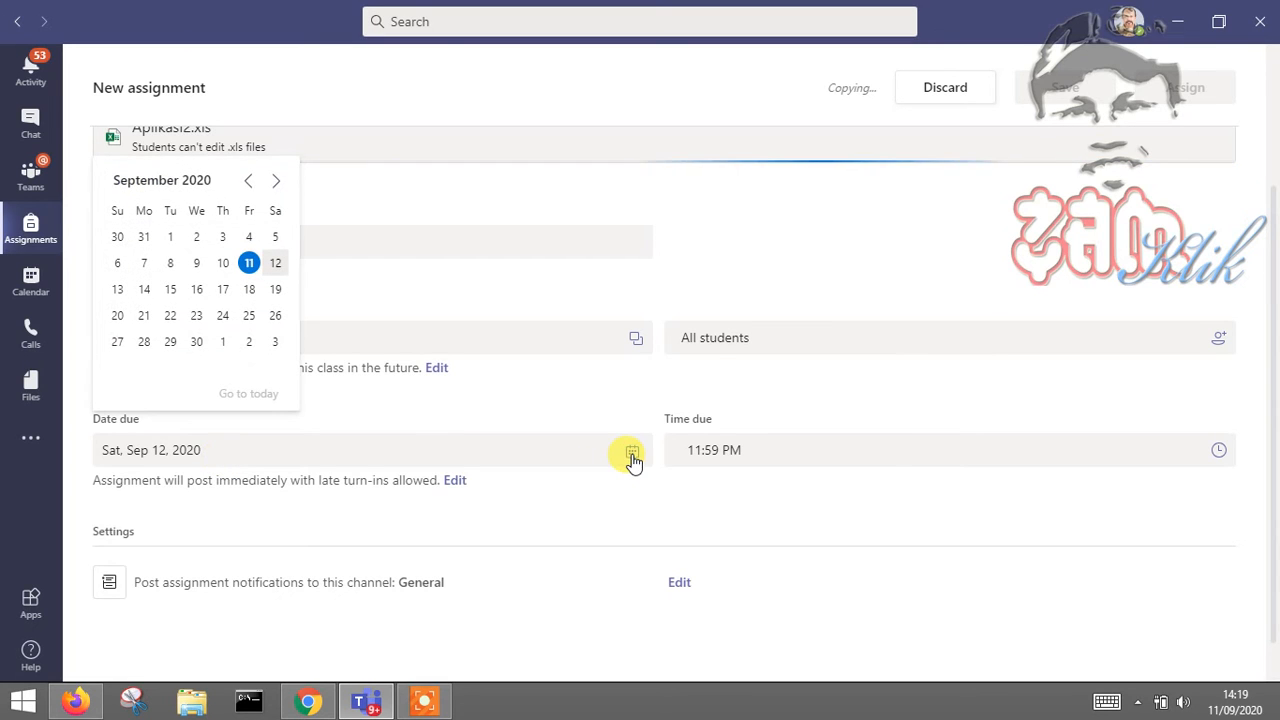
{"action": "left_click", "coordinate": [275, 289]}
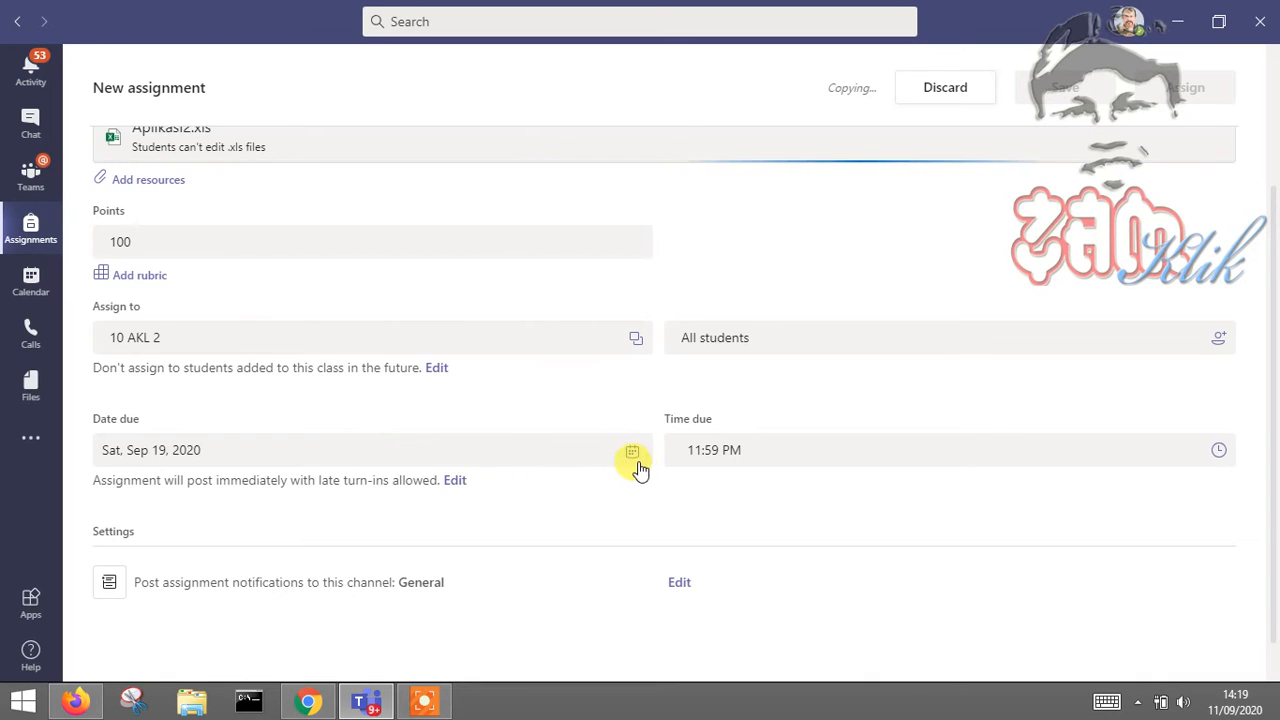
- Set the notification channel to "Aplikasi pengolah angka(spreadsheet)" and assign the copied assignment to class 10 AKL 2
{"action": "scroll", "coordinate": [528, 424], "scroll_direction": "up", "scroll_amount": 1}
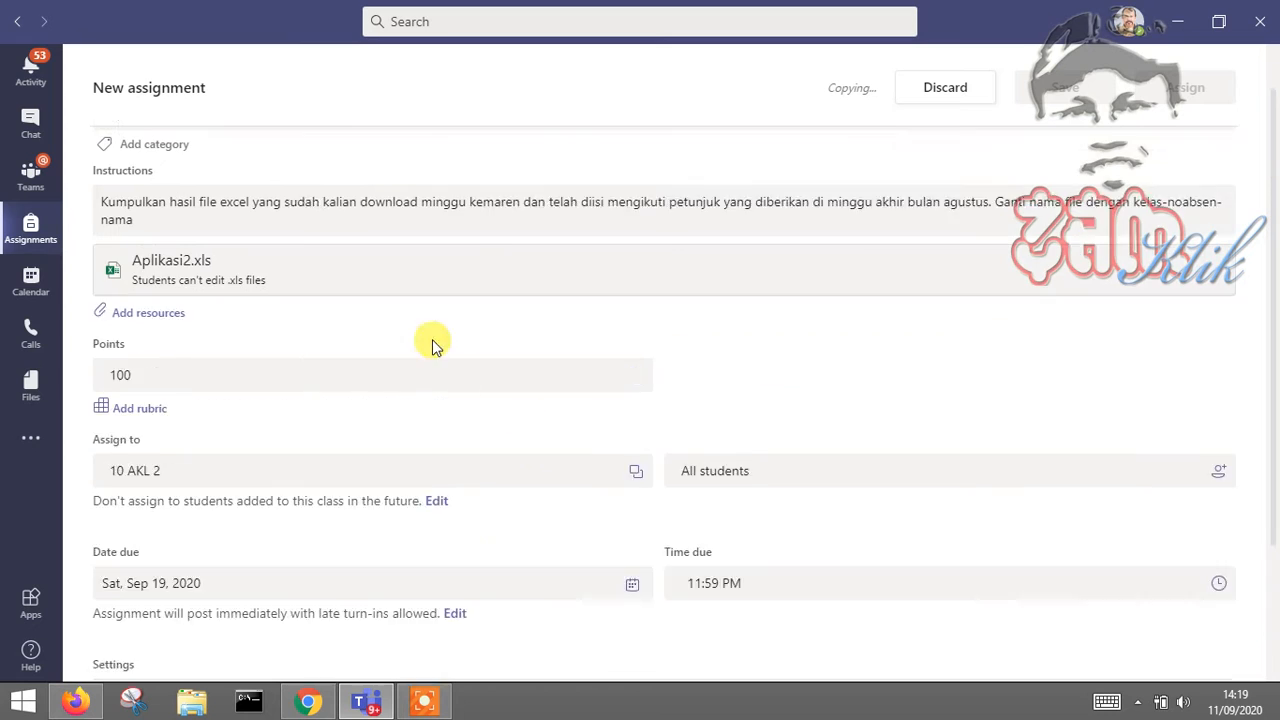
{"action": "scroll", "coordinate": [432, 345], "scroll_direction": "up", "scroll_amount": 1}
{"action": "scroll", "coordinate": [603, 486], "scroll_direction": "down", "scroll_amount": 3}
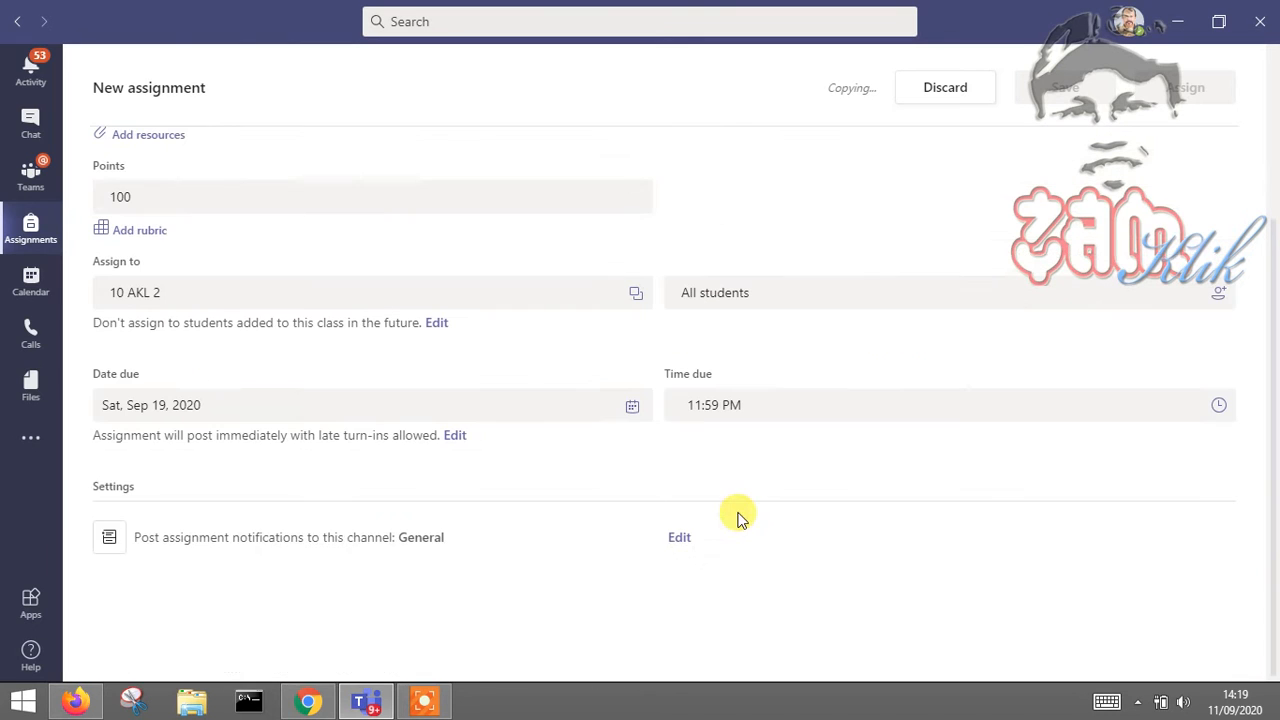
{"action": "left_click", "coordinate": [679, 540]}
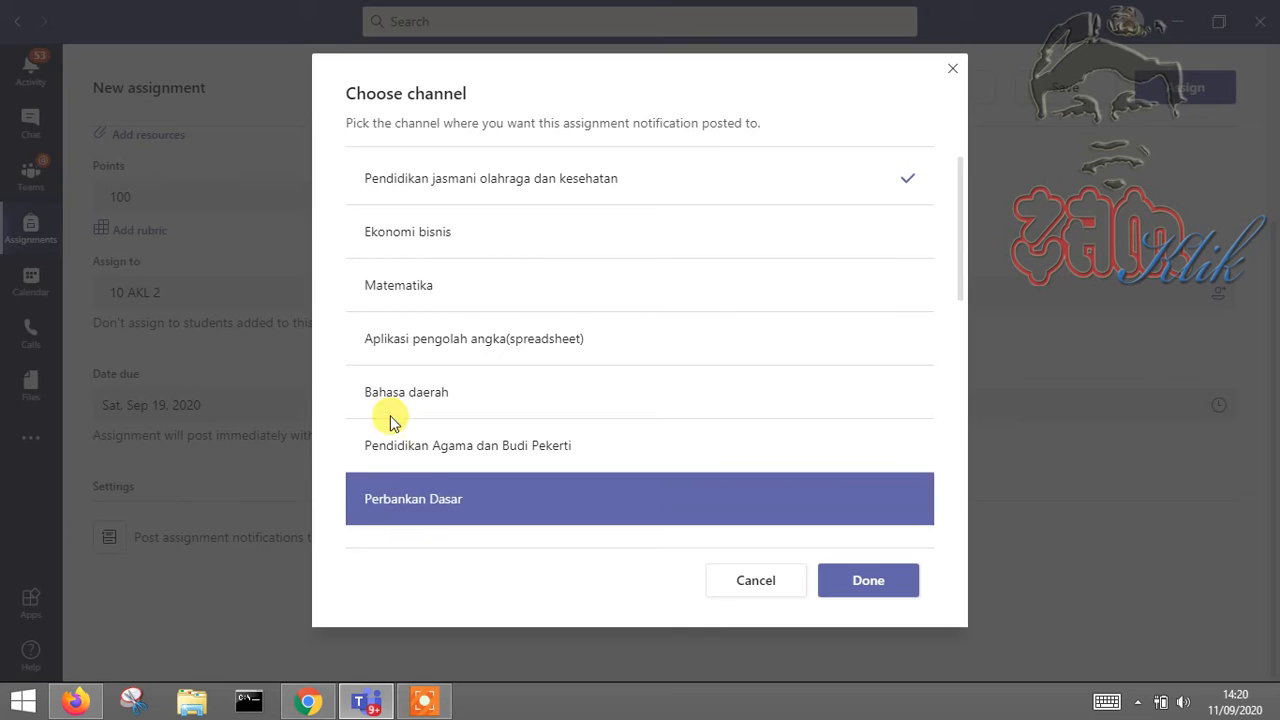
{"action": "scroll", "coordinate": [560, 355], "scroll_direction": "down", "scroll_amount": 3}
{"action": "scroll", "coordinate": [563, 353], "scroll_direction": "down", "scroll_amount": 1}
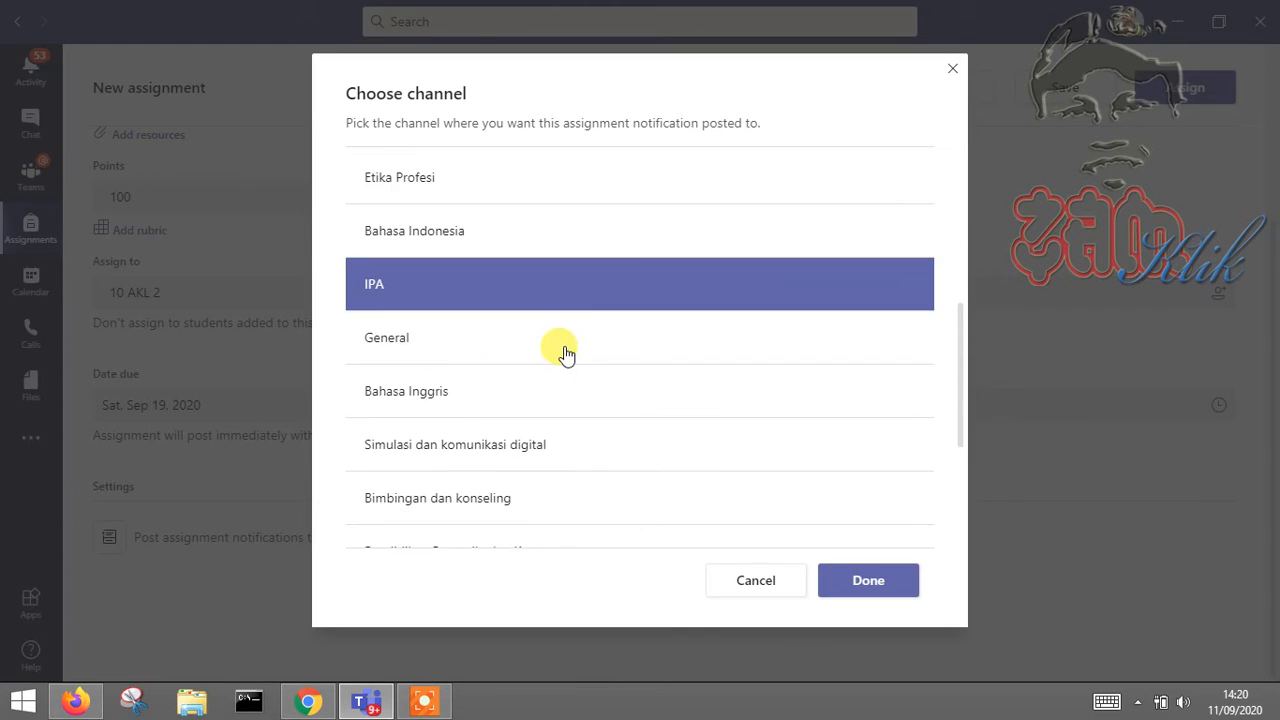
{"action": "scroll", "coordinate": [580, 348], "scroll_direction": "down", "scroll_amount": 1}
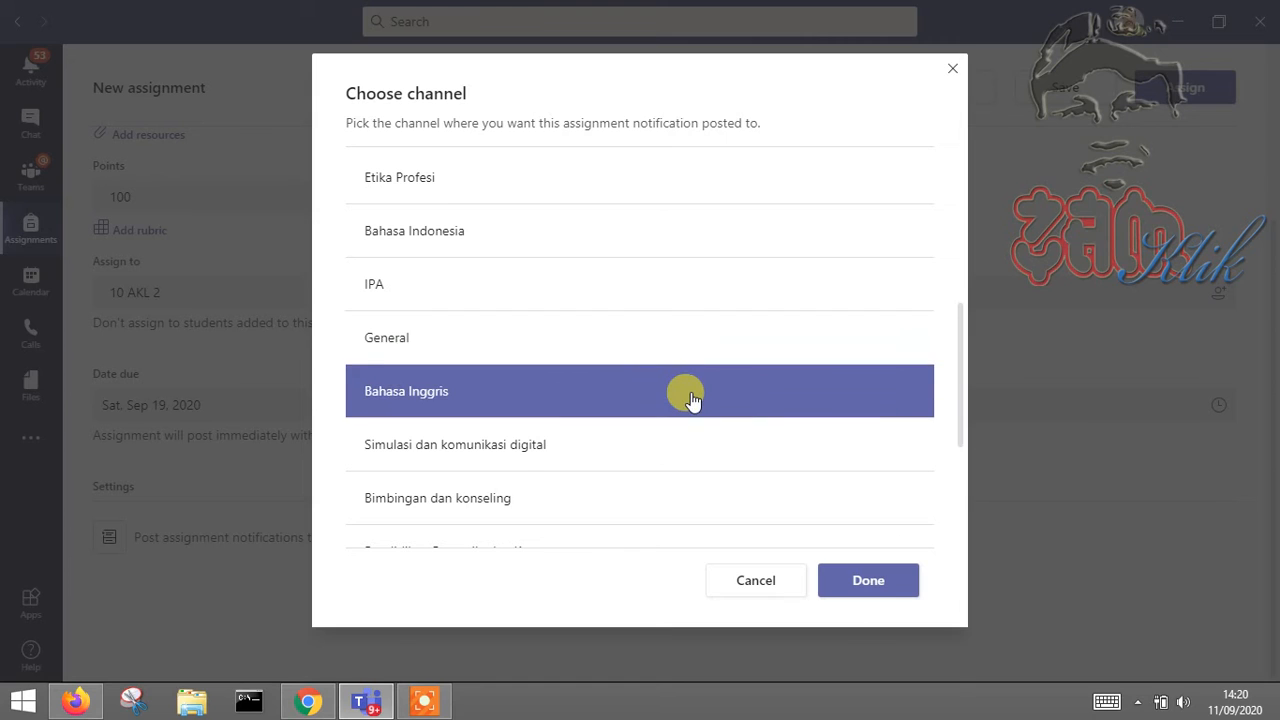
{"action": "scroll", "coordinate": [686, 400], "scroll_direction": "down", "scroll_amount": 4}
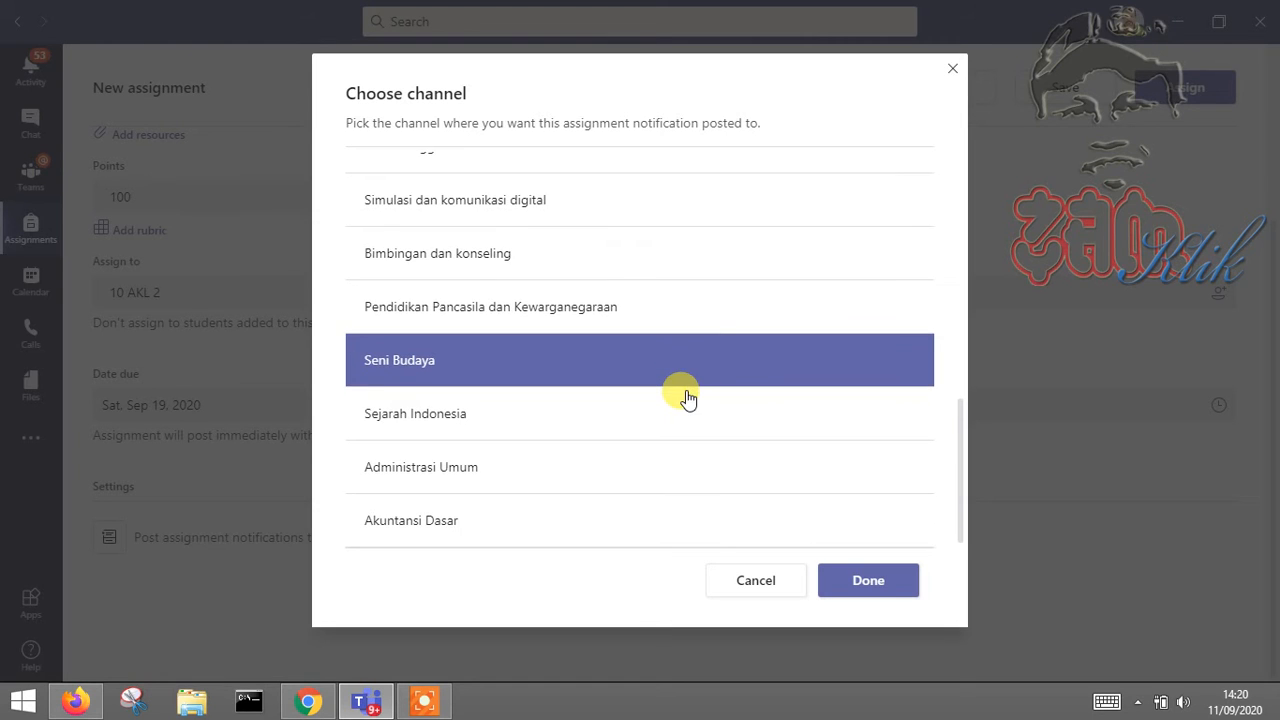
{"action": "scroll", "coordinate": [686, 398], "scroll_direction": "up", "scroll_amount": 5}
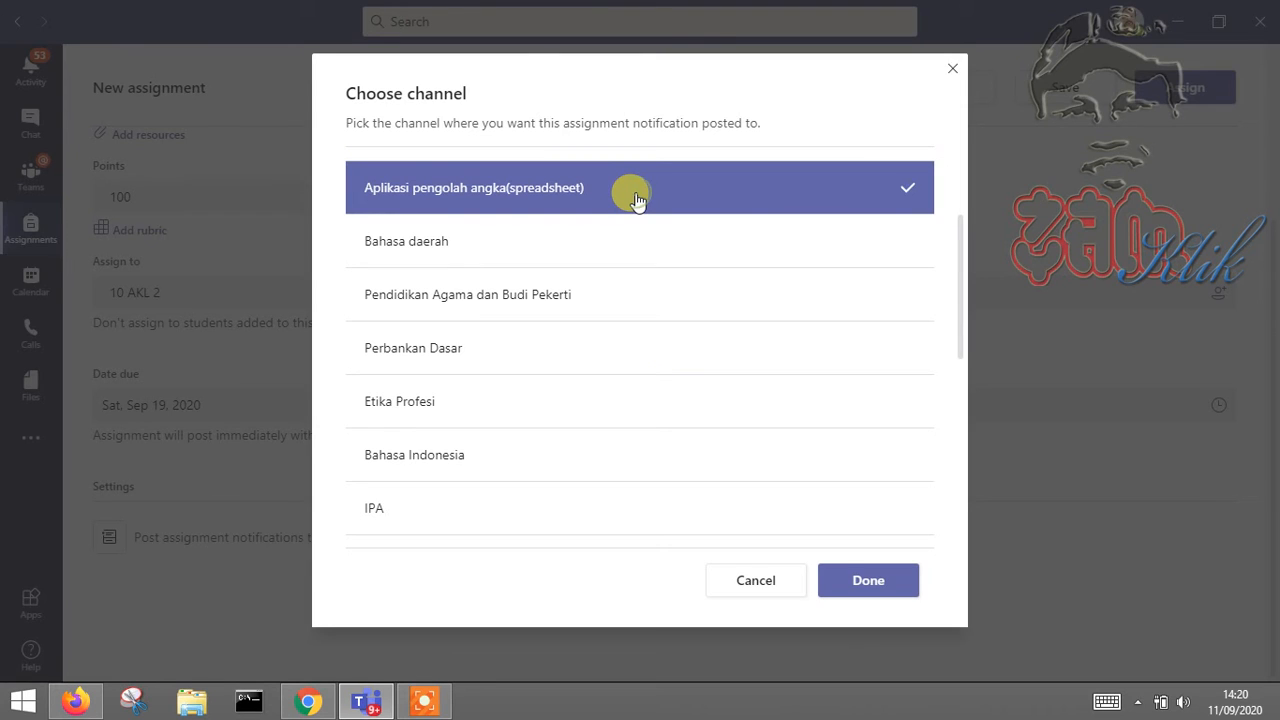
{"action": "left_click", "coordinate": [890, 588]}
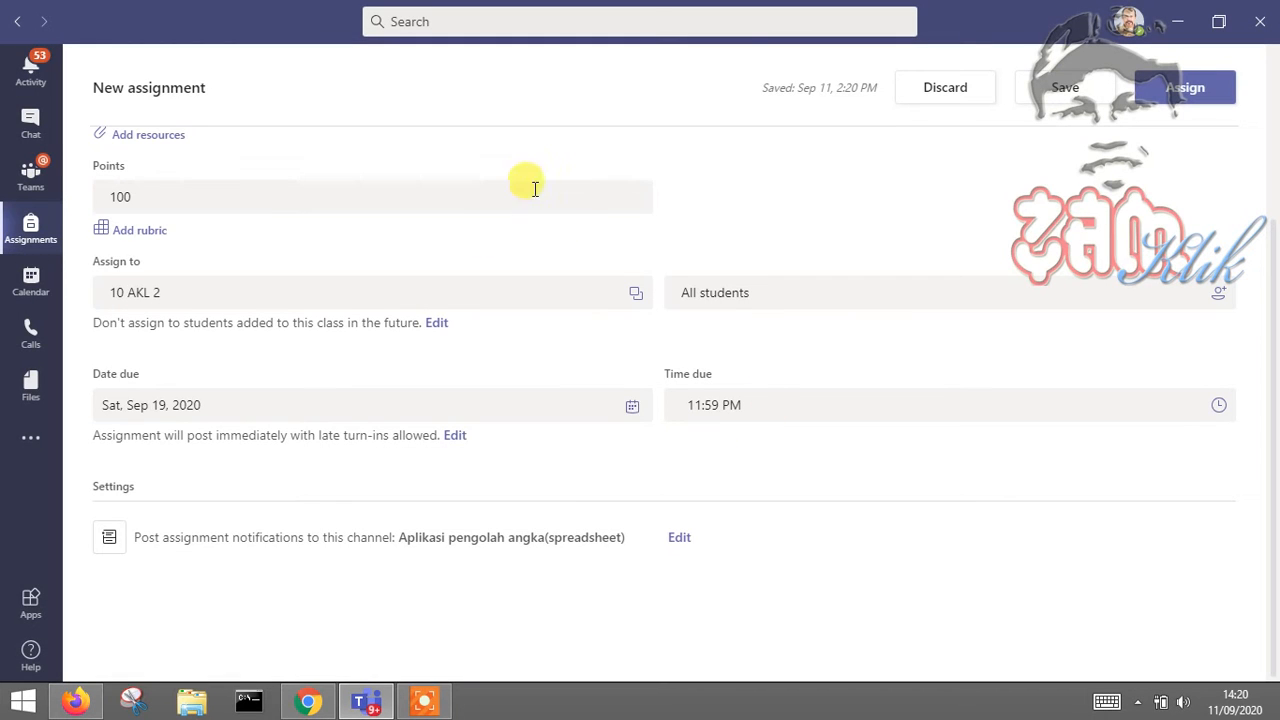
{"action": "scroll", "coordinate": [994, 320], "scroll_direction": "up", "scroll_amount": 3}
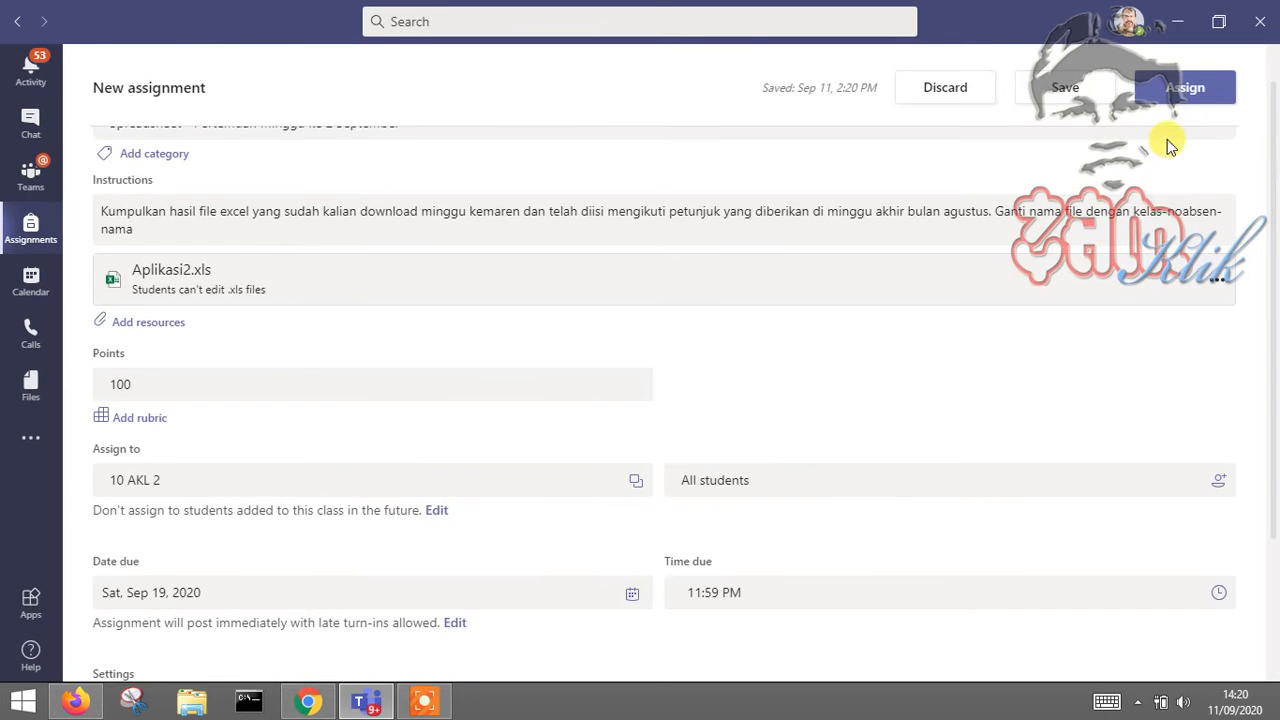
{"action": "left_click", "coordinate": [1185, 92]}
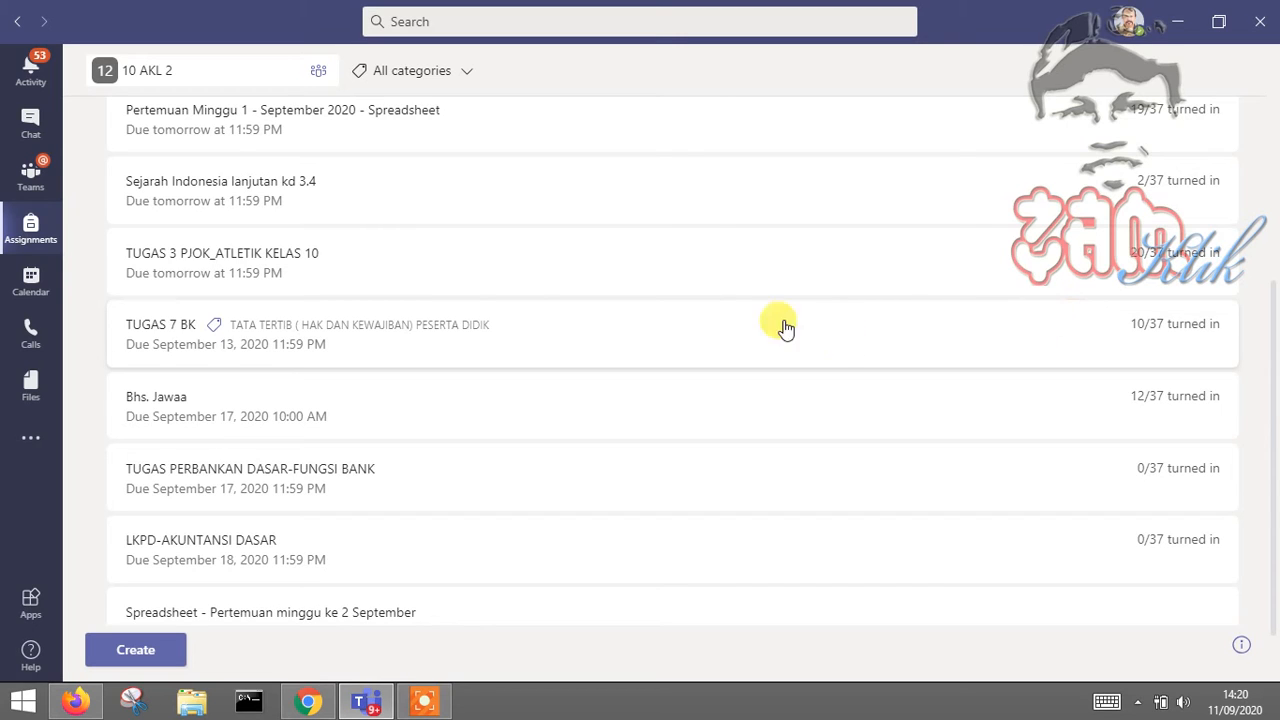
- Switch the assignments view to class 10 AKL 3 and look over its assigned work
{"action": "left_click", "coordinate": [208, 80]}
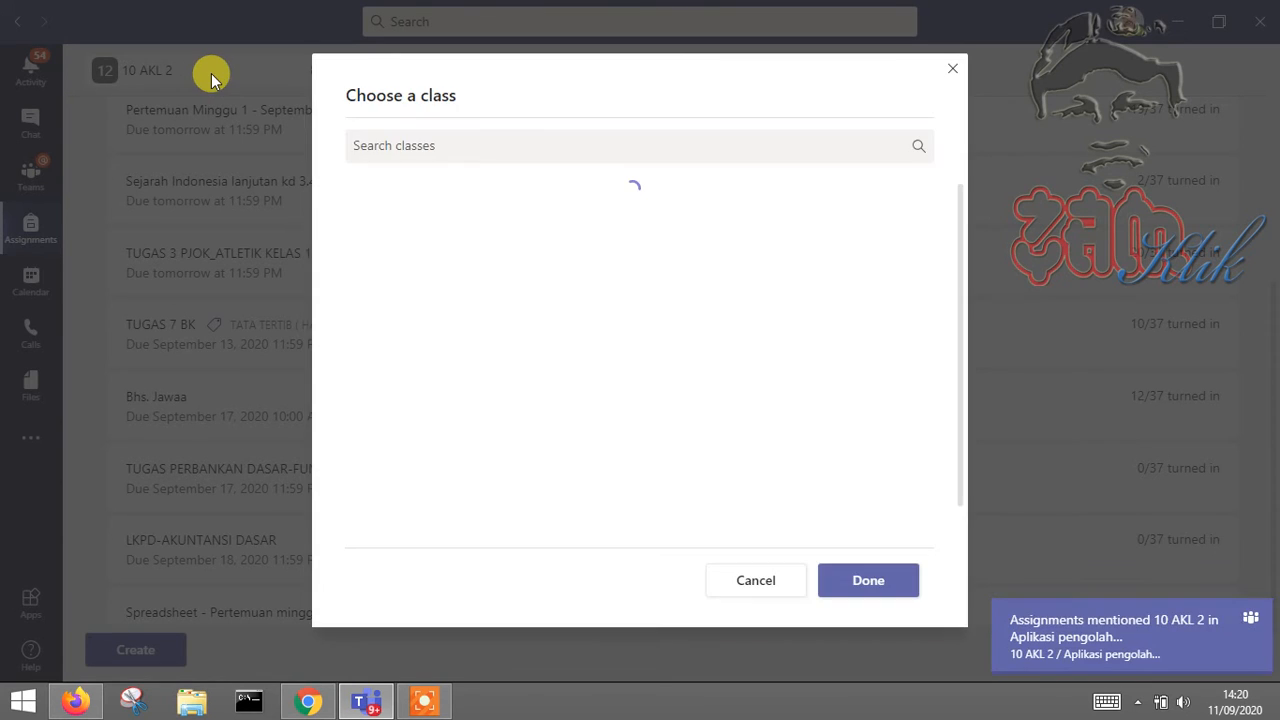
{"action": "left_click", "coordinate": [492, 330]}
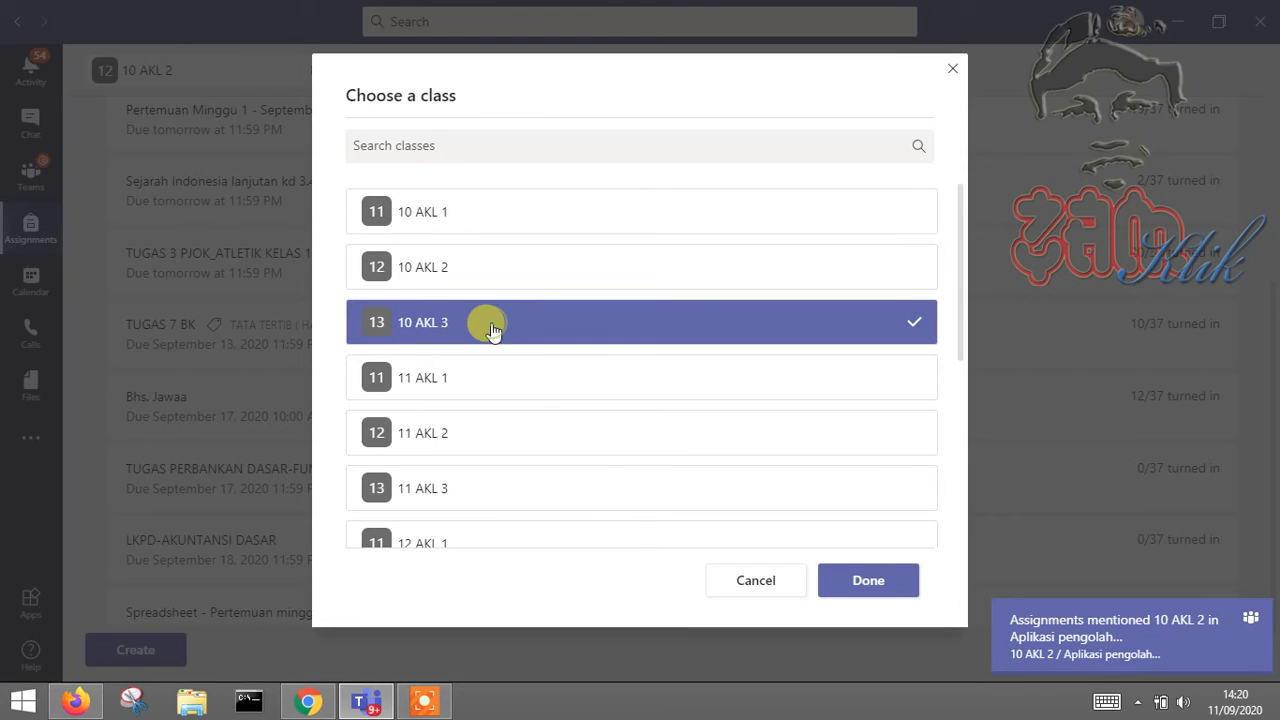
{"action": "left_click", "coordinate": [885, 581]}
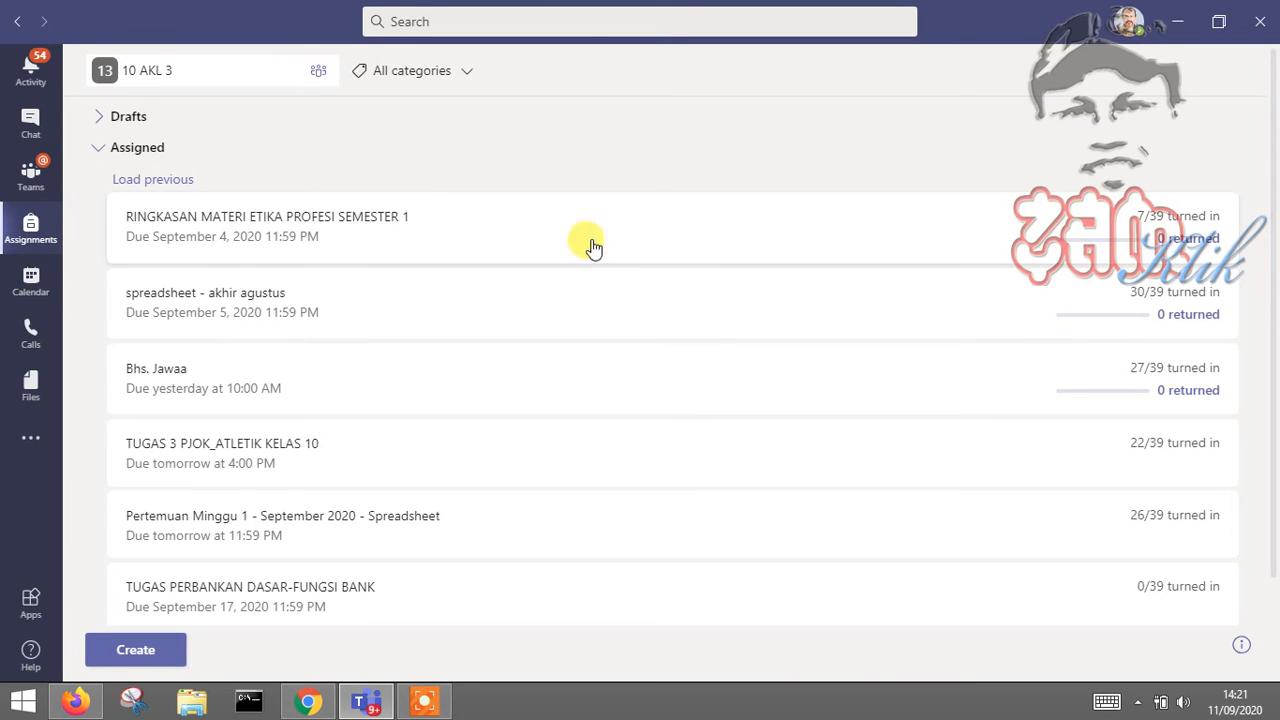
{"action": "scroll", "coordinate": [505, 281], "scroll_direction": "down", "scroll_amount": 2}
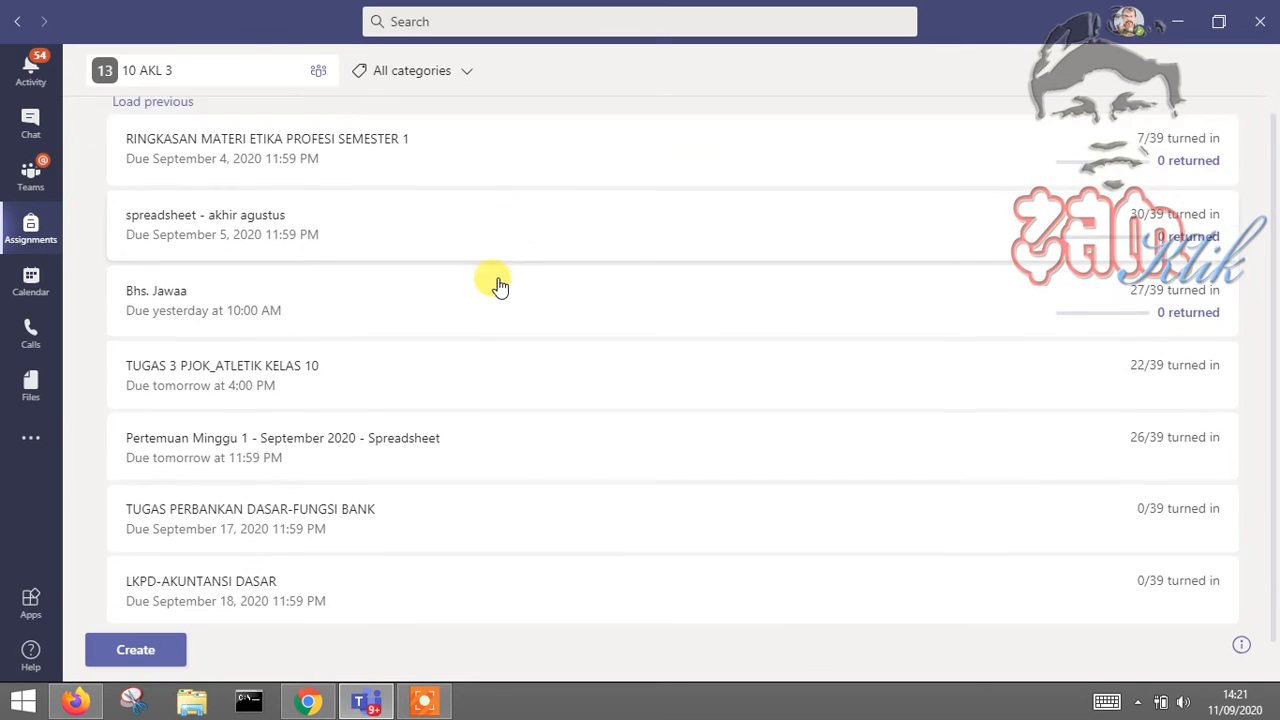
- Create a new assignment from an existing one, reusing "Spreadsheet - Pertemuan minggu ke 2 September" from class 10 AKL 1
{"action": "left_click", "coordinate": [163, 650]}
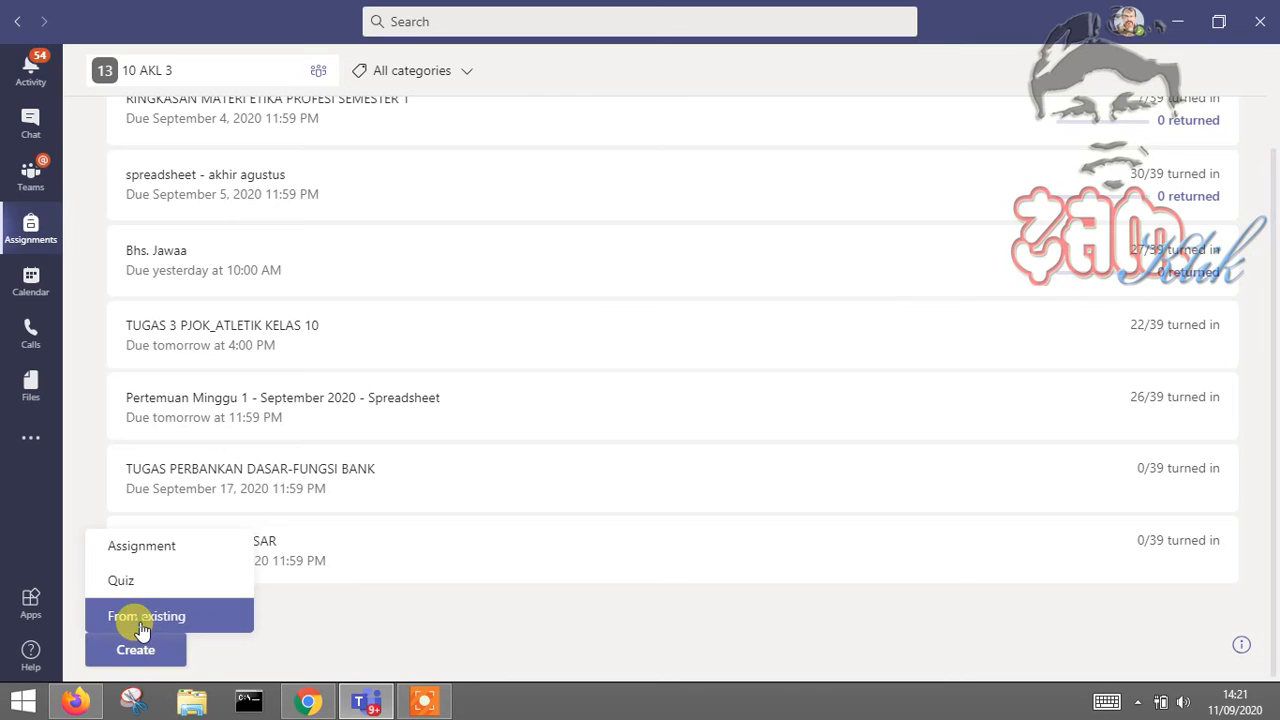
{"action": "left_click", "coordinate": [108, 628]}
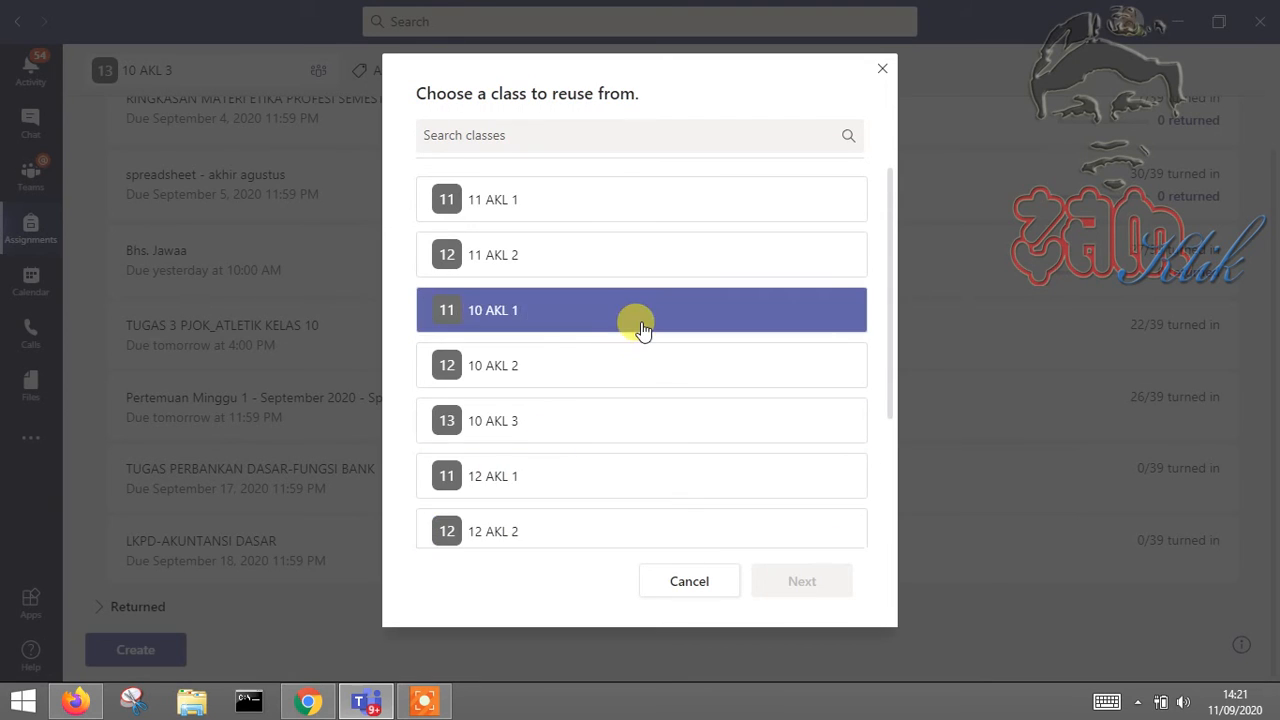
{"action": "left_click", "coordinate": [641, 328]}
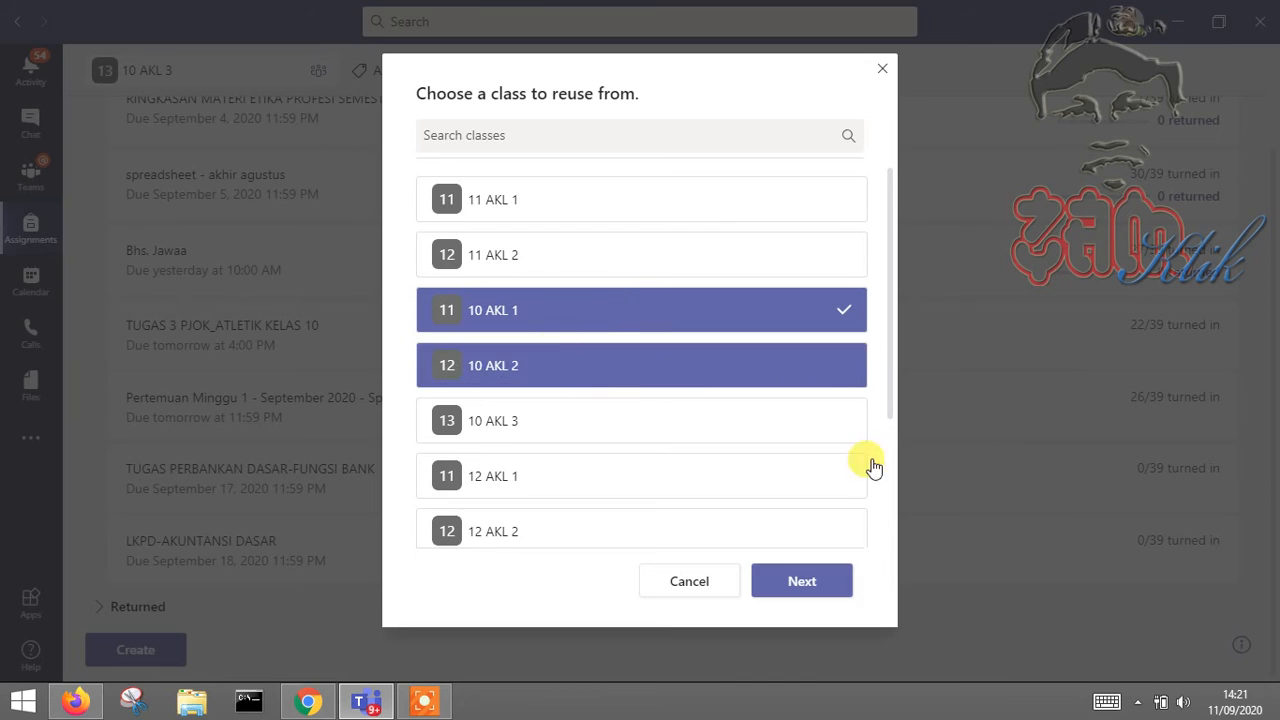
{"action": "left_click", "coordinate": [818, 583]}
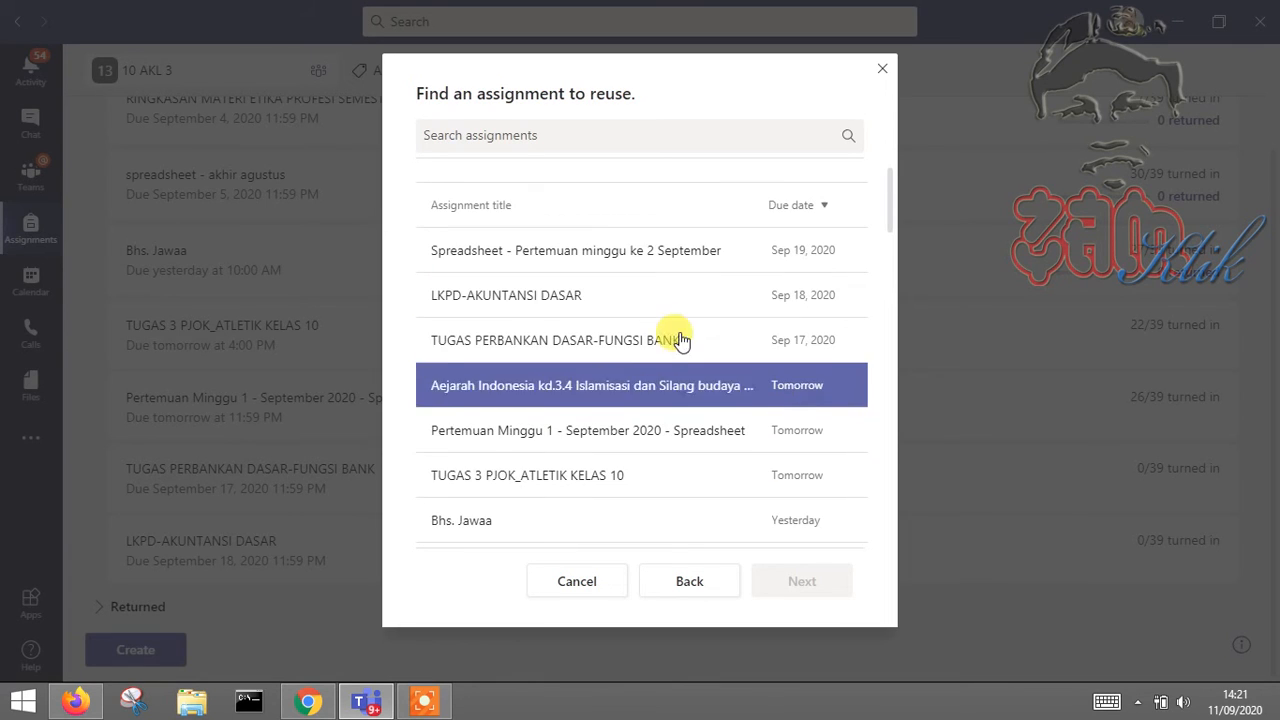
{"action": "left_click", "coordinate": [622, 272]}
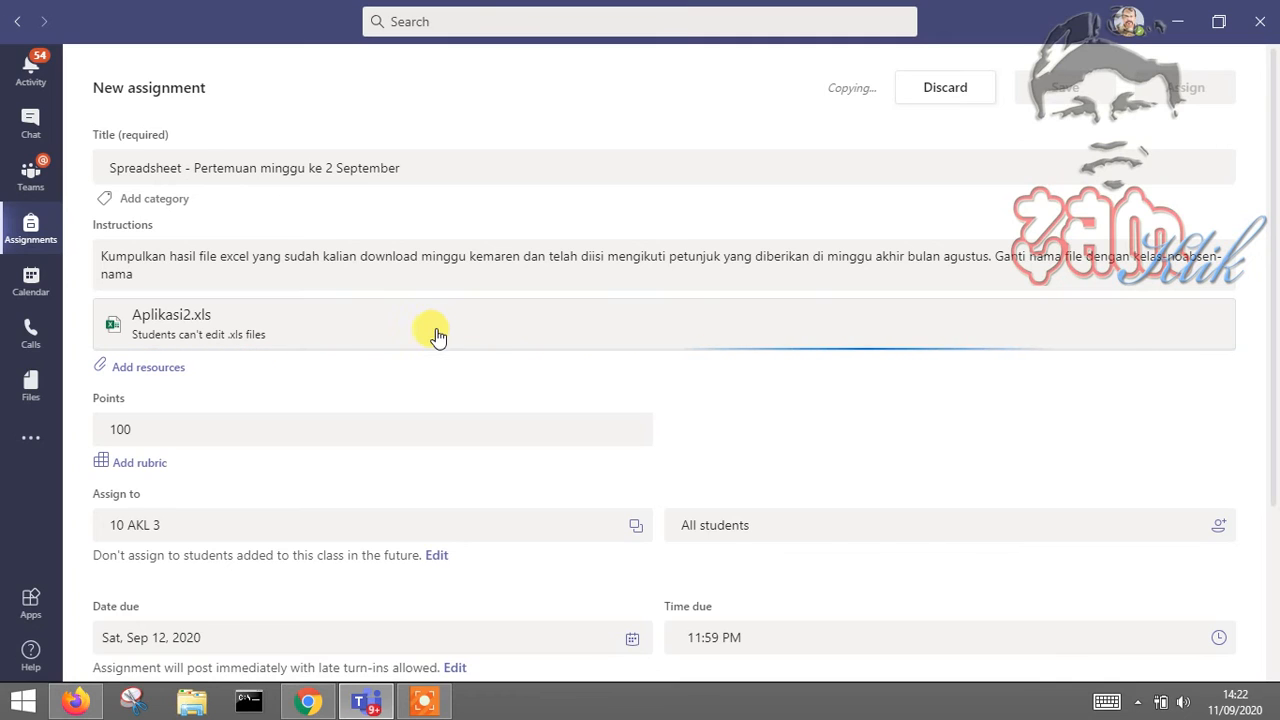
- Set the due date of the copied assignment for 10 AKL 3 to Sat, Sep 19, 2020
{"action": "scroll", "coordinate": [418, 332], "scroll_direction": "down", "scroll_amount": 3}
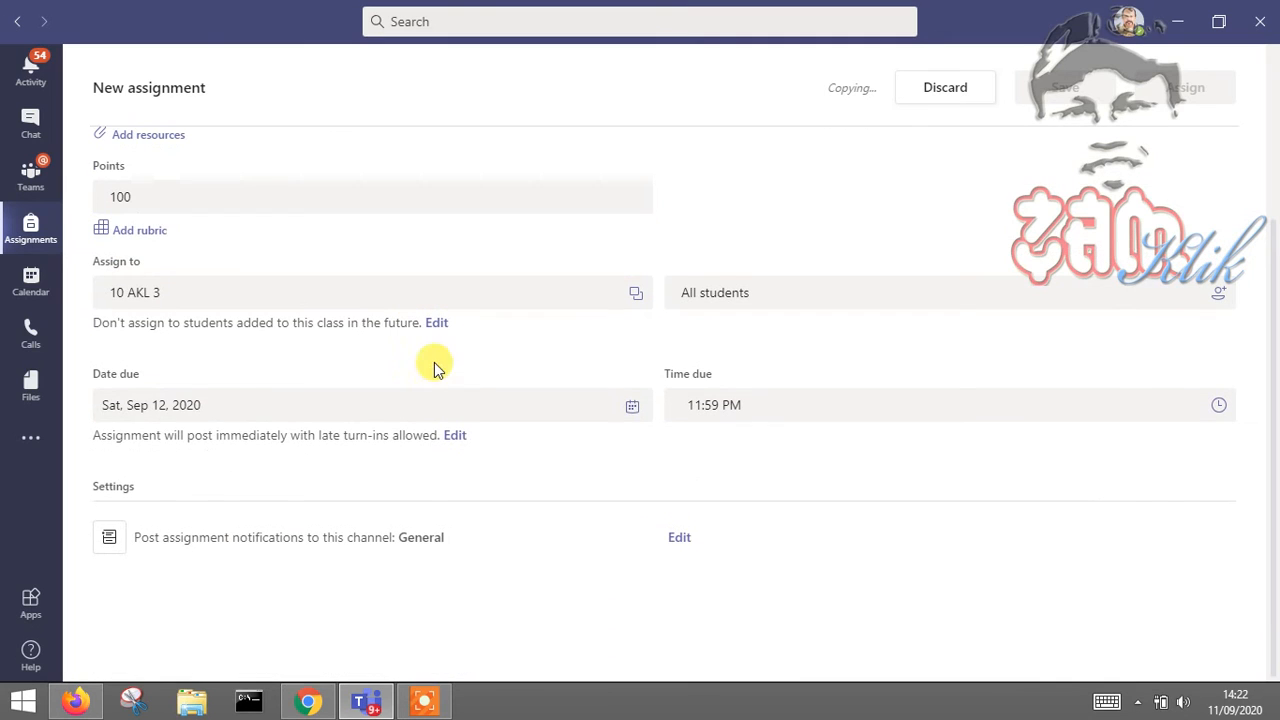
{"action": "left_click", "coordinate": [632, 406]}
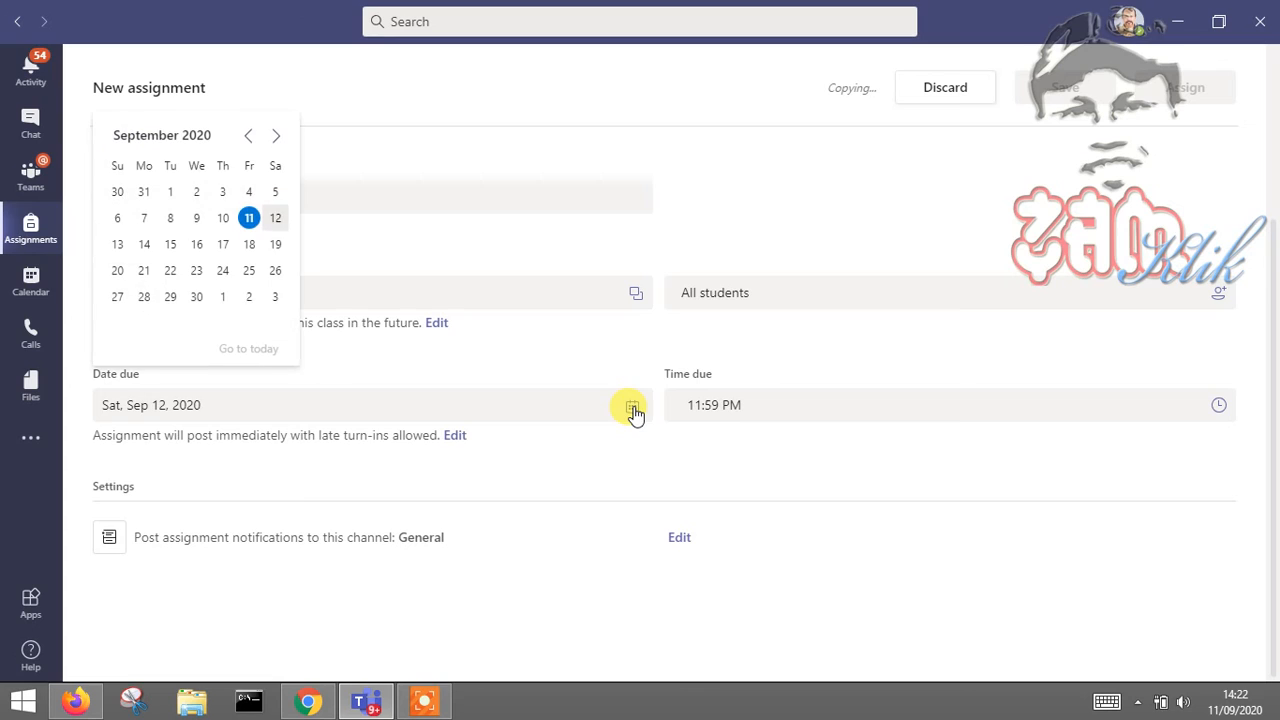
{"action": "left_click", "coordinate": [275, 244]}
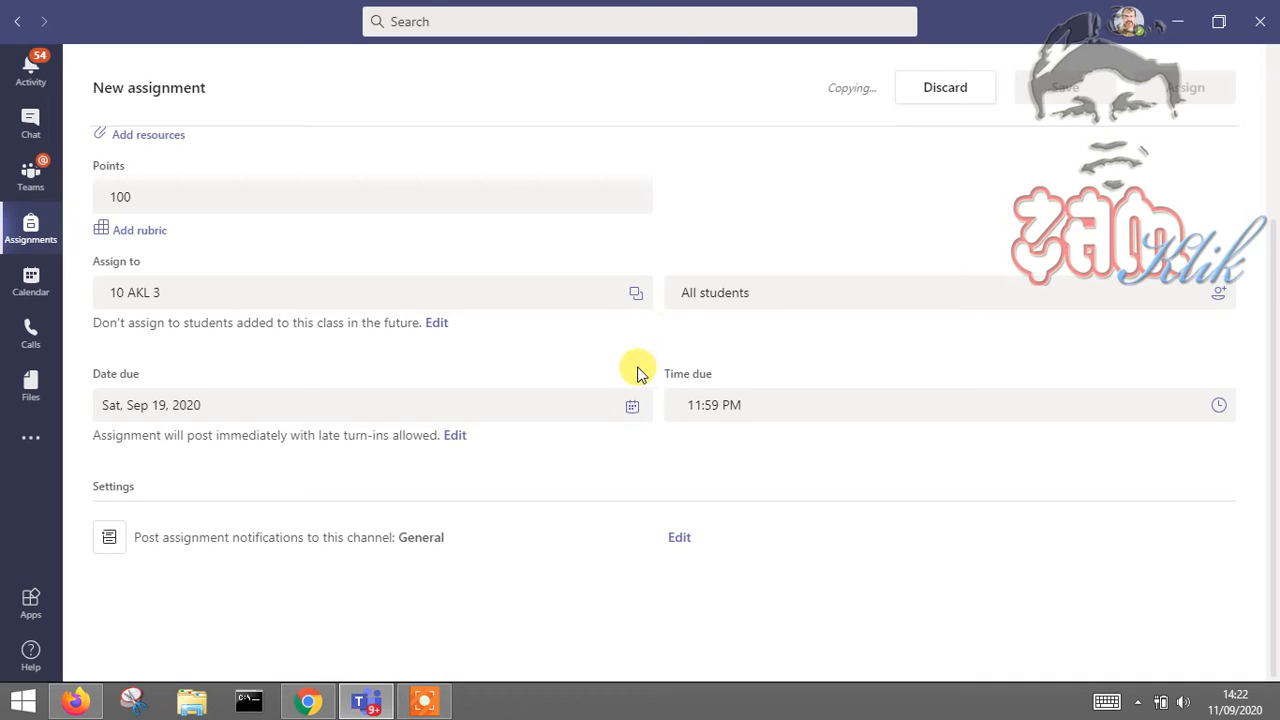
- Review the copied assignment's instructions, attached file, points, class, due date and notification settings
{"action": "scroll", "coordinate": [510, 368], "scroll_direction": "up", "scroll_amount": 1}
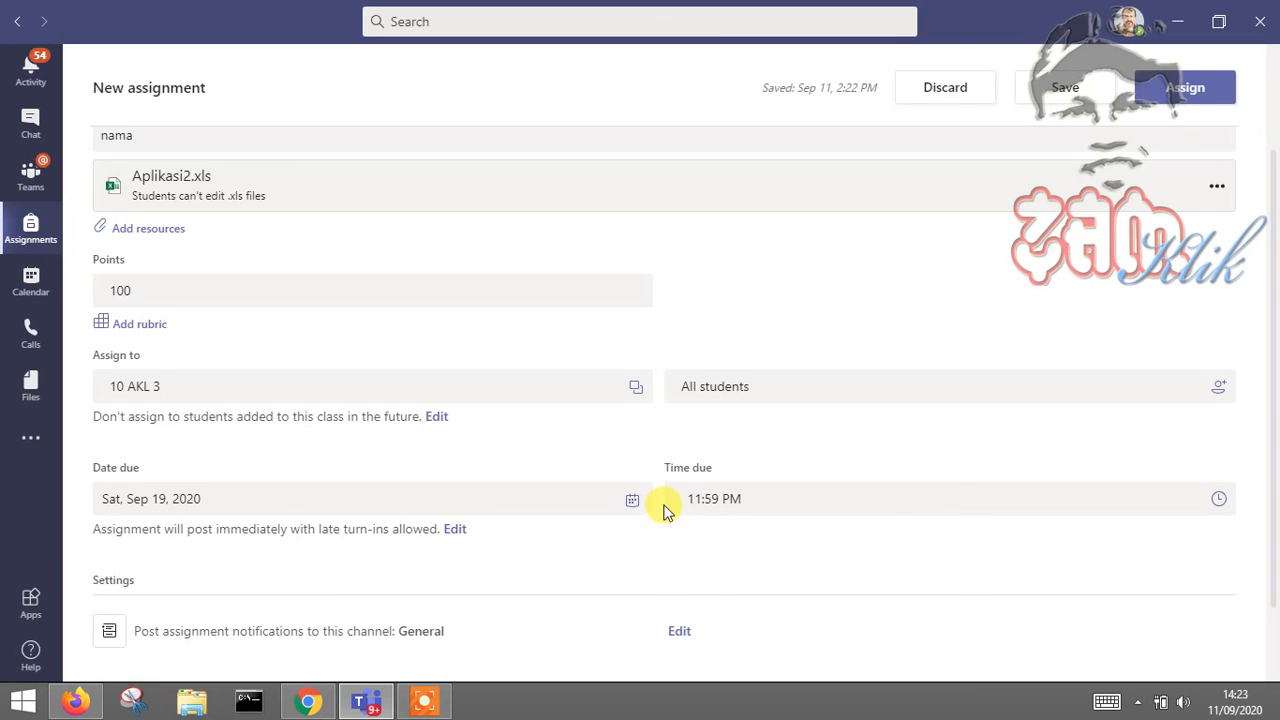
{"action": "scroll", "coordinate": [667, 503], "scroll_direction": "down", "scroll_amount": 1}
{"action": "scroll", "coordinate": [667, 503], "scroll_direction": "down", "scroll_amount": 1}
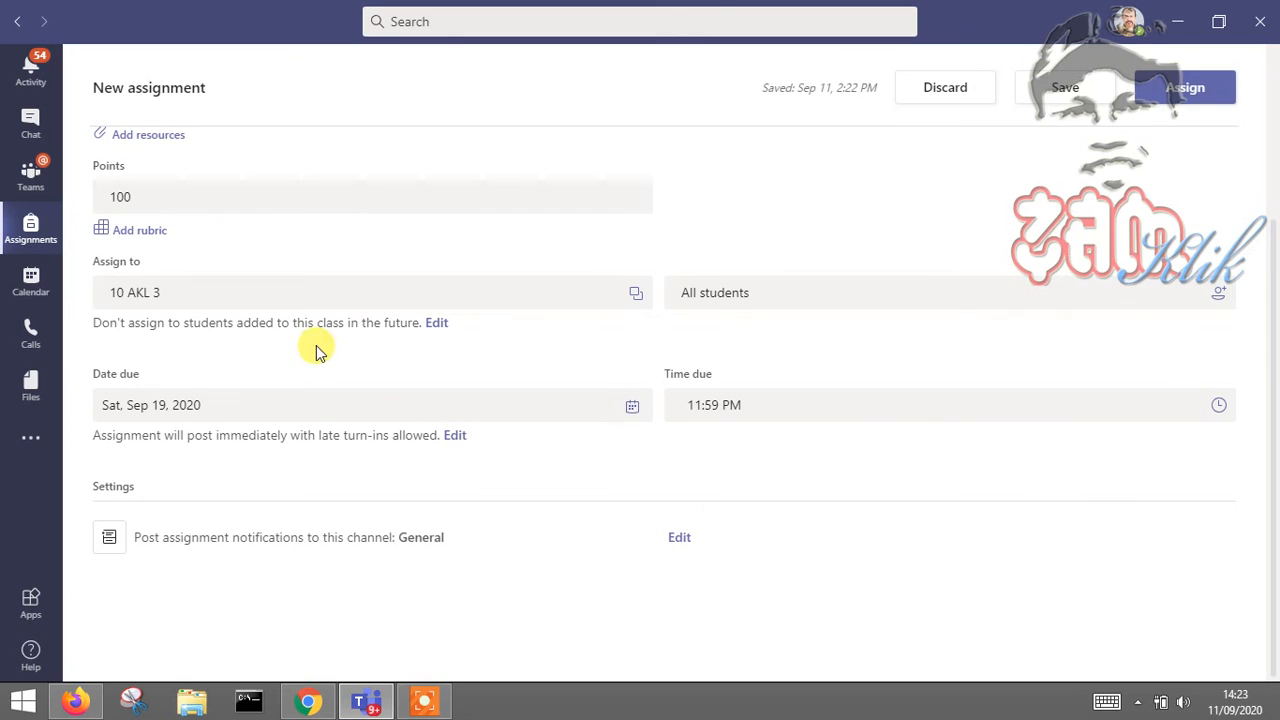
{"action": "scroll", "coordinate": [366, 343], "scroll_direction": "up", "scroll_amount": 3}
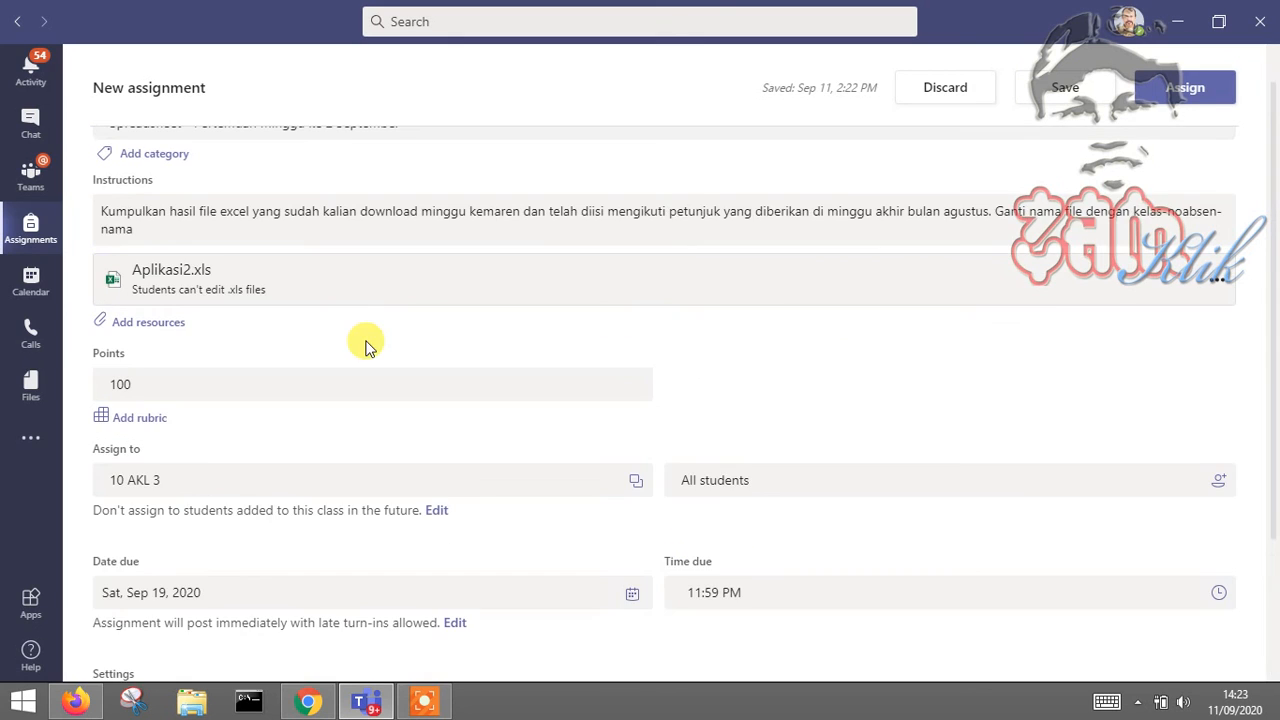
{"action": "scroll", "coordinate": [340, 357], "scroll_direction": "down", "scroll_amount": 1}
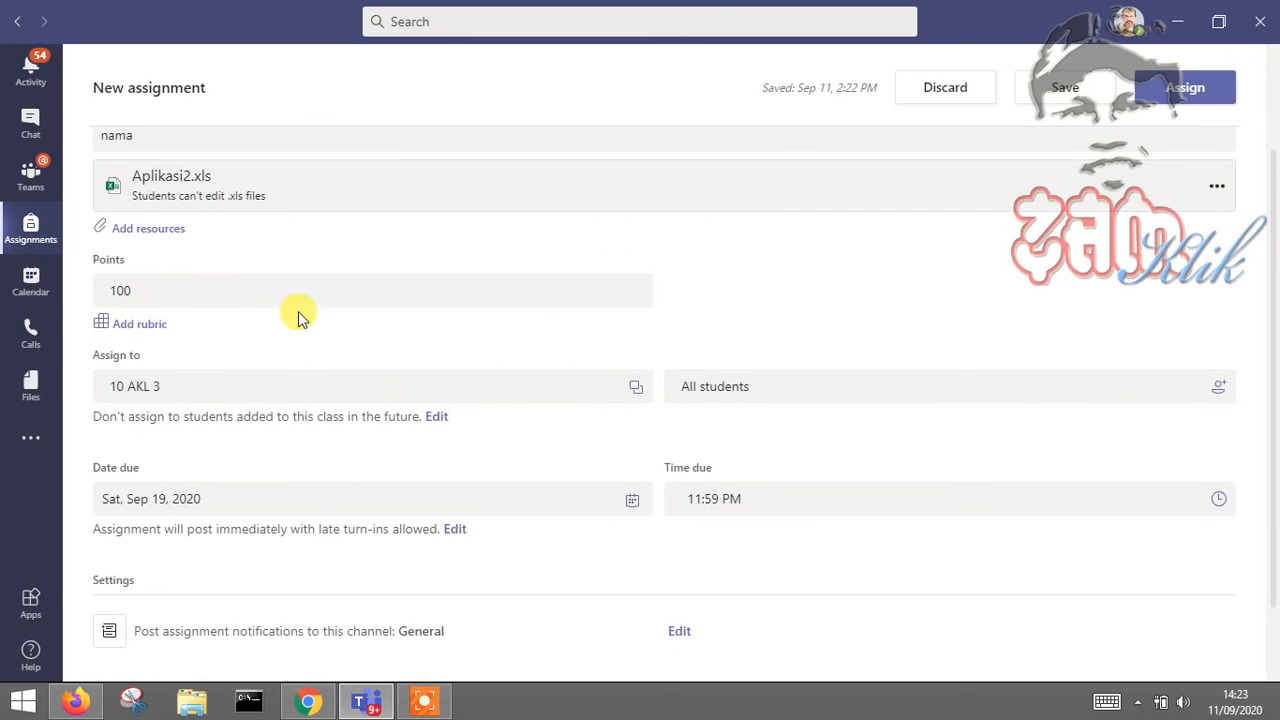
{"action": "scroll", "coordinate": [854, 583], "scroll_direction": "down", "scroll_amount": 2}
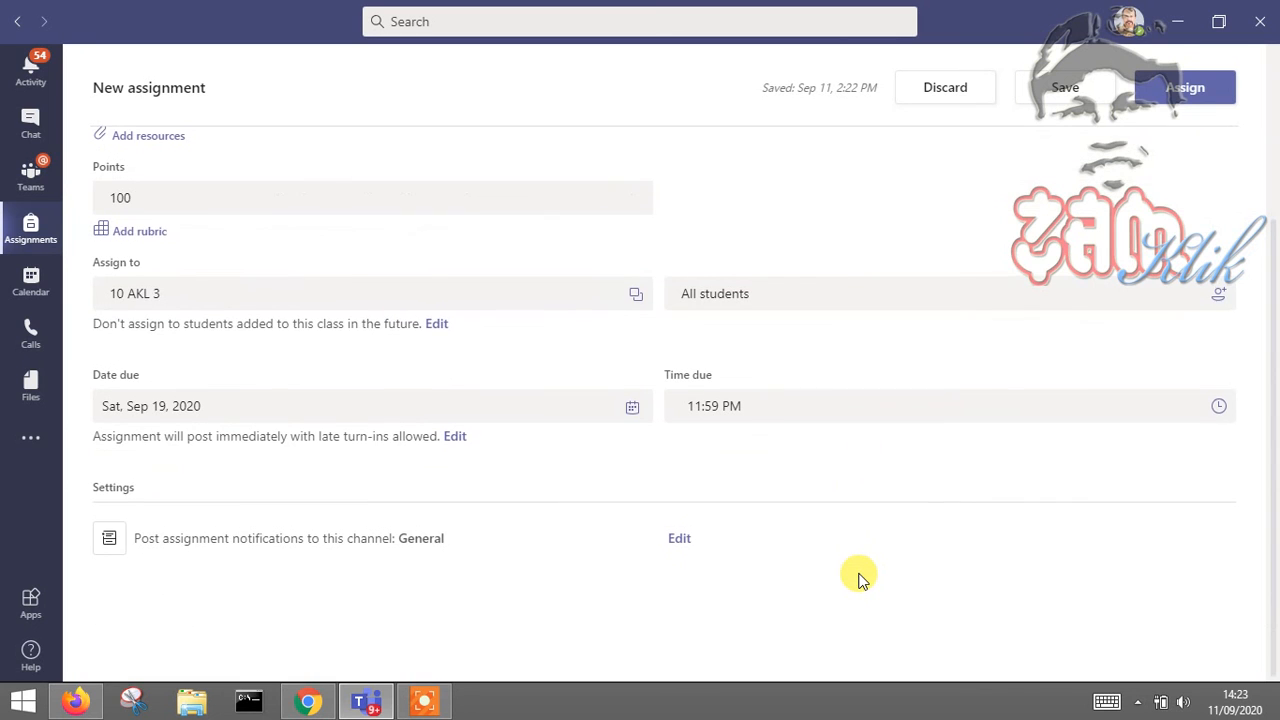
{"action": "scroll", "coordinate": [857, 577], "scroll_direction": "up", "scroll_amount": 4}
{"action": "scroll", "coordinate": [857, 577], "scroll_direction": "down", "scroll_amount": 4}
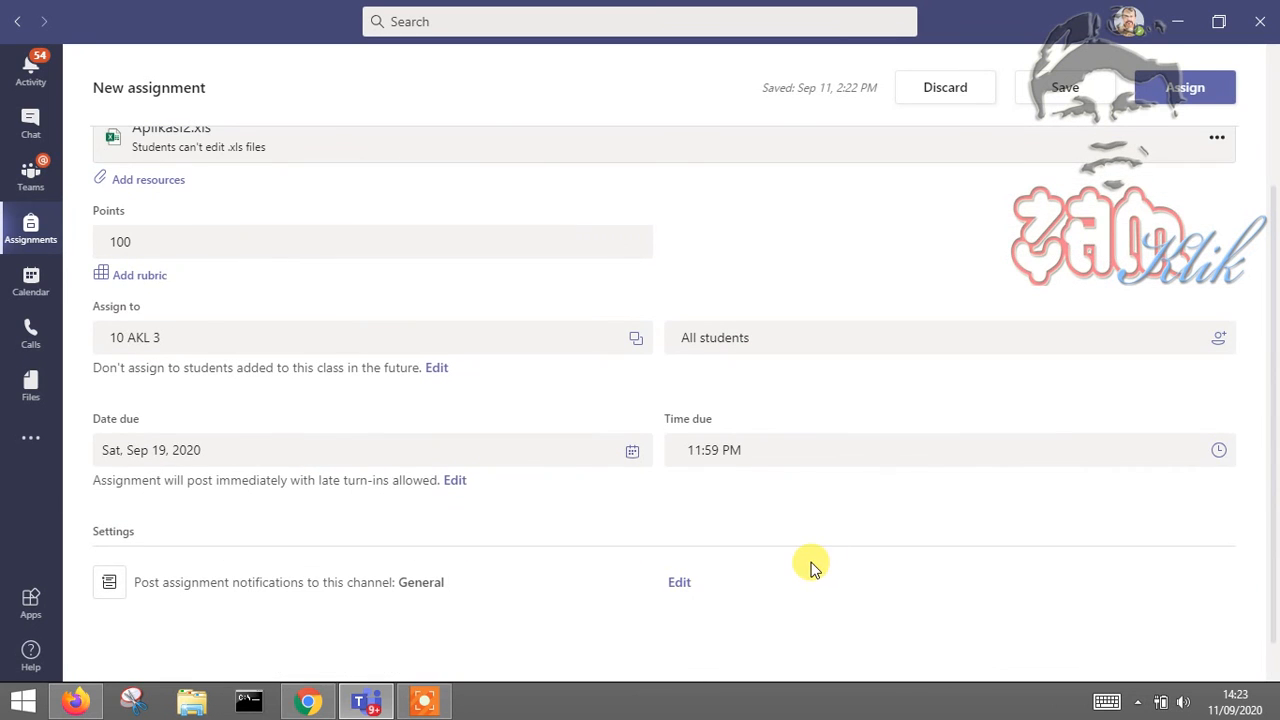
- Set the assignment notification channel to "Spredsheet" and assign the copied assignment to class 10 AKL 3
{"action": "left_click", "coordinate": [684, 590]}
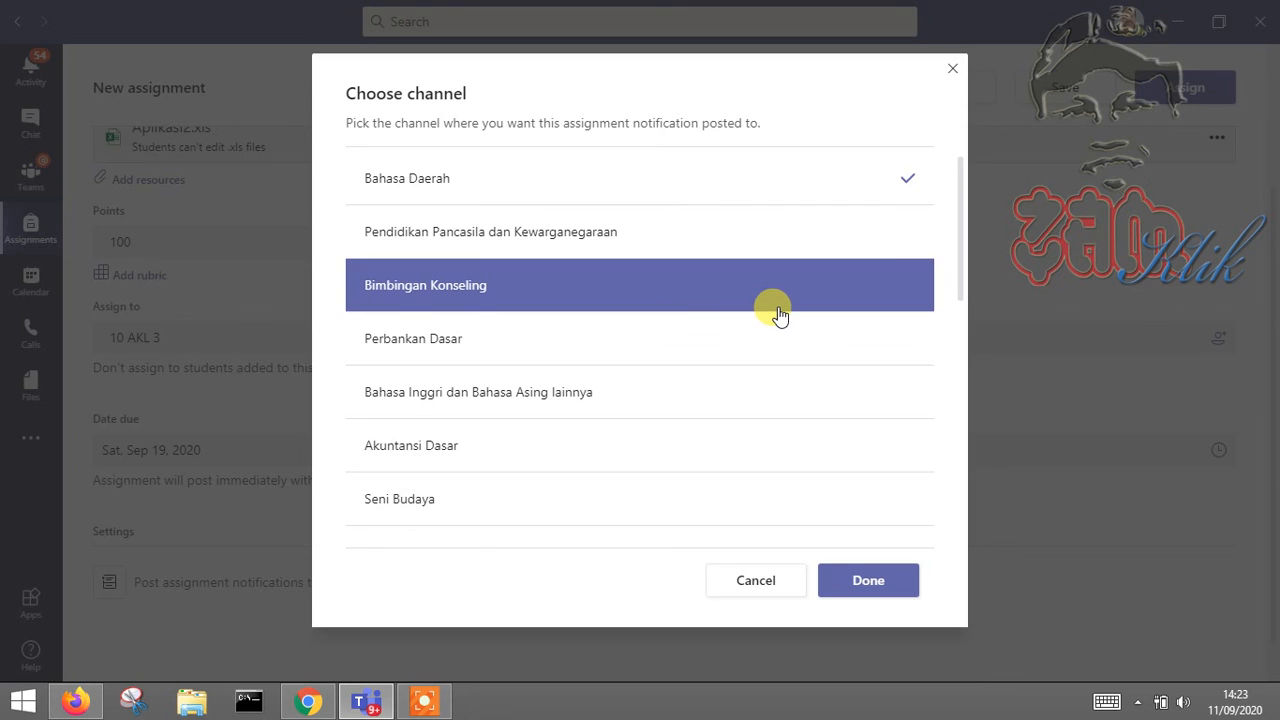
{"action": "scroll", "coordinate": [779, 315], "scroll_direction": "down", "scroll_amount": 6}
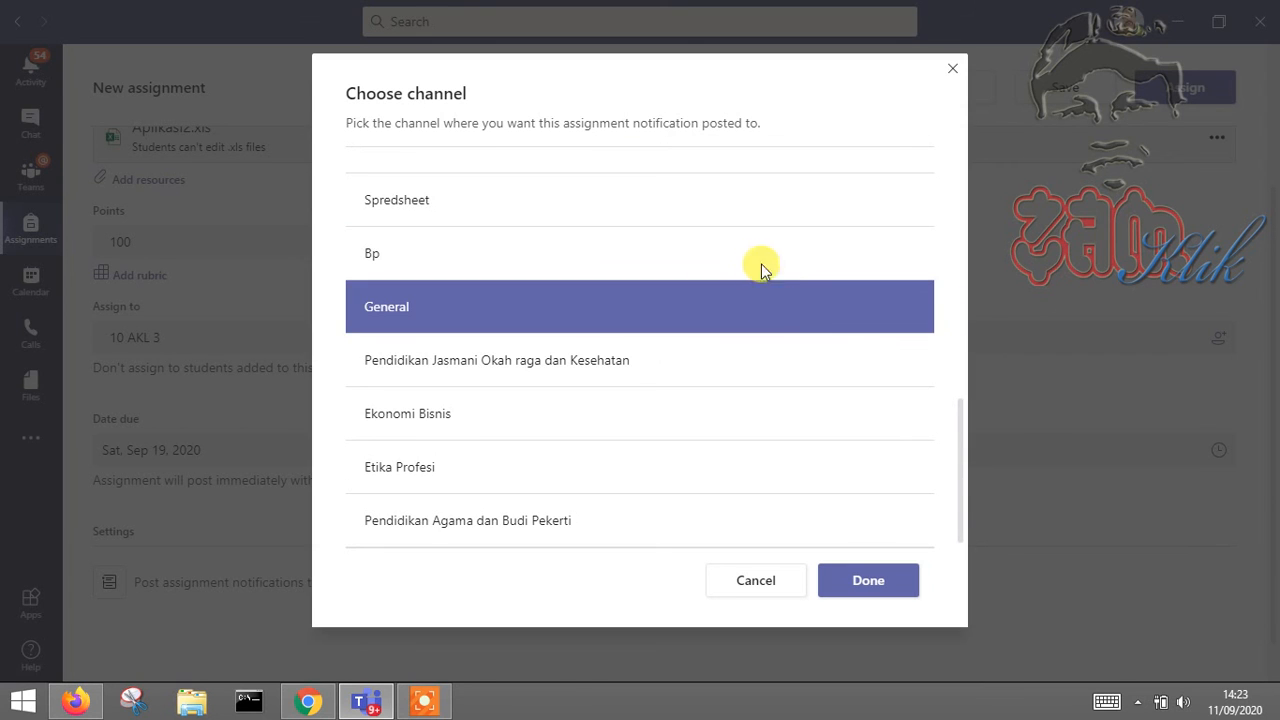
{"action": "scroll", "coordinate": [765, 245], "scroll_direction": "up", "scroll_amount": 5}
{"action": "scroll", "coordinate": [766, 224], "scroll_direction": "up", "scroll_amount": 1}
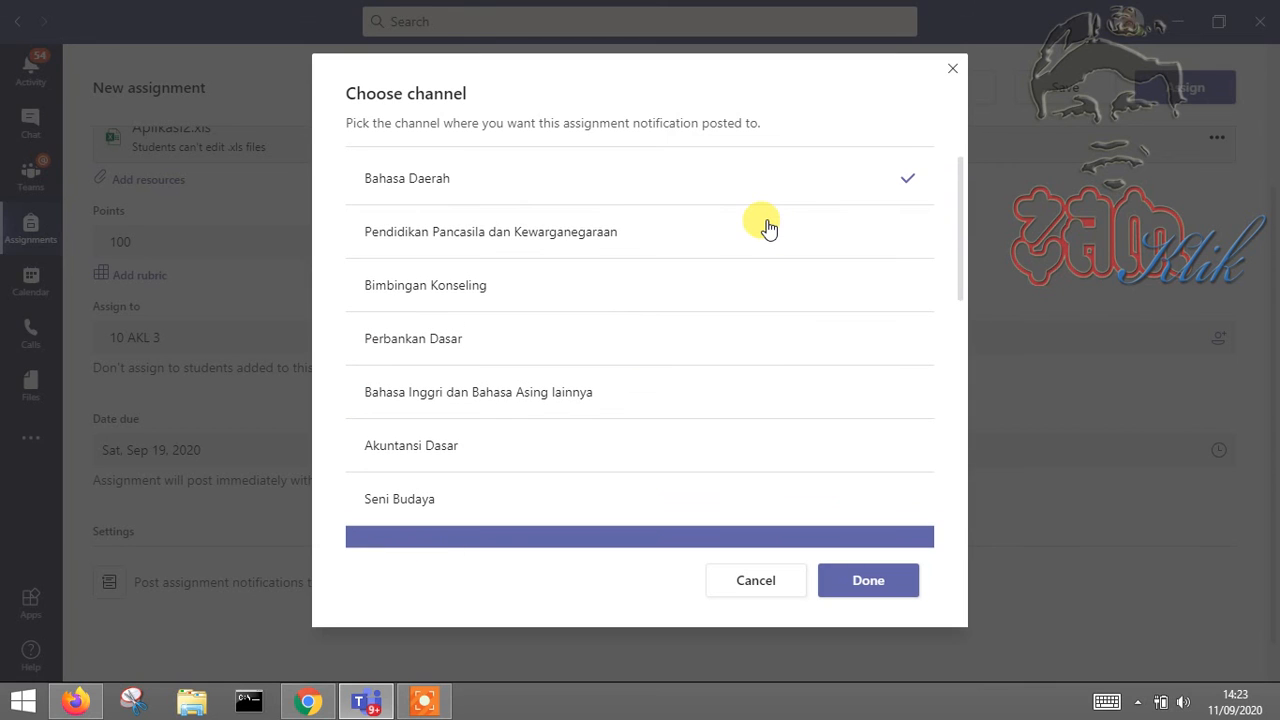
{"action": "scroll", "coordinate": [760, 295], "scroll_direction": "down", "scroll_amount": 1}
{"action": "scroll", "coordinate": [756, 305], "scroll_direction": "down", "scroll_amount": 5}
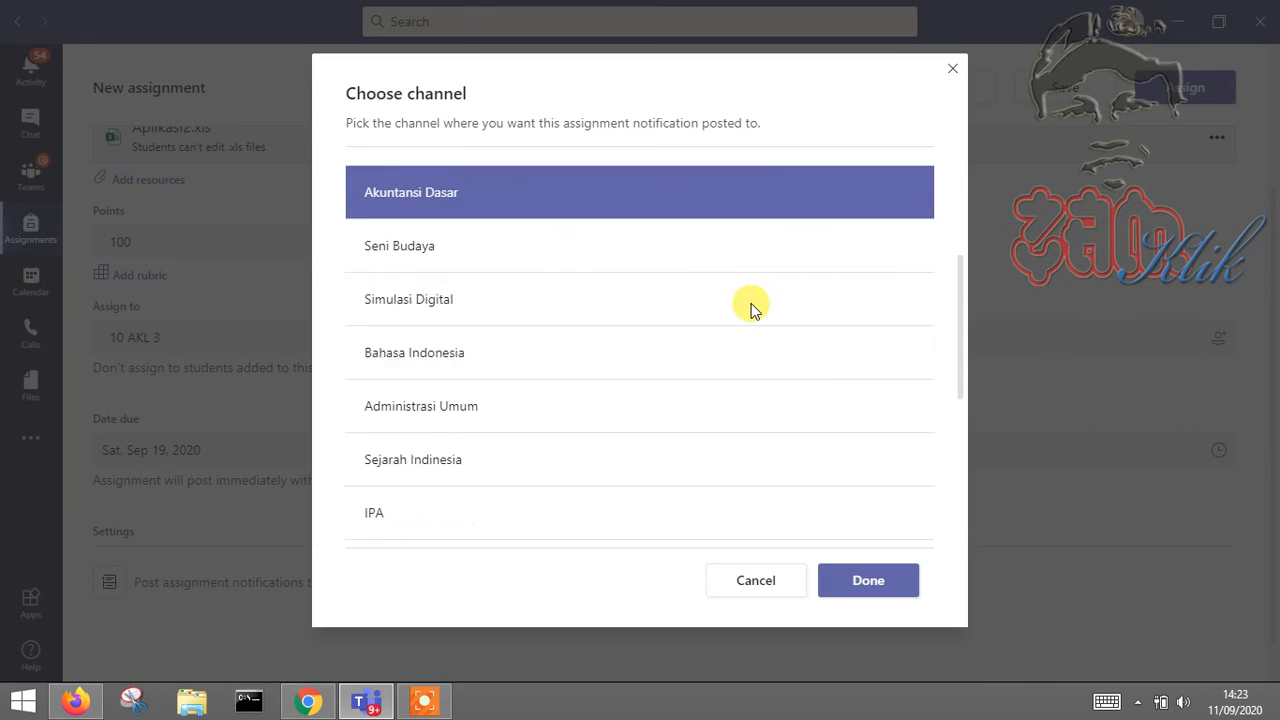
{"action": "left_click", "coordinate": [606, 443]}
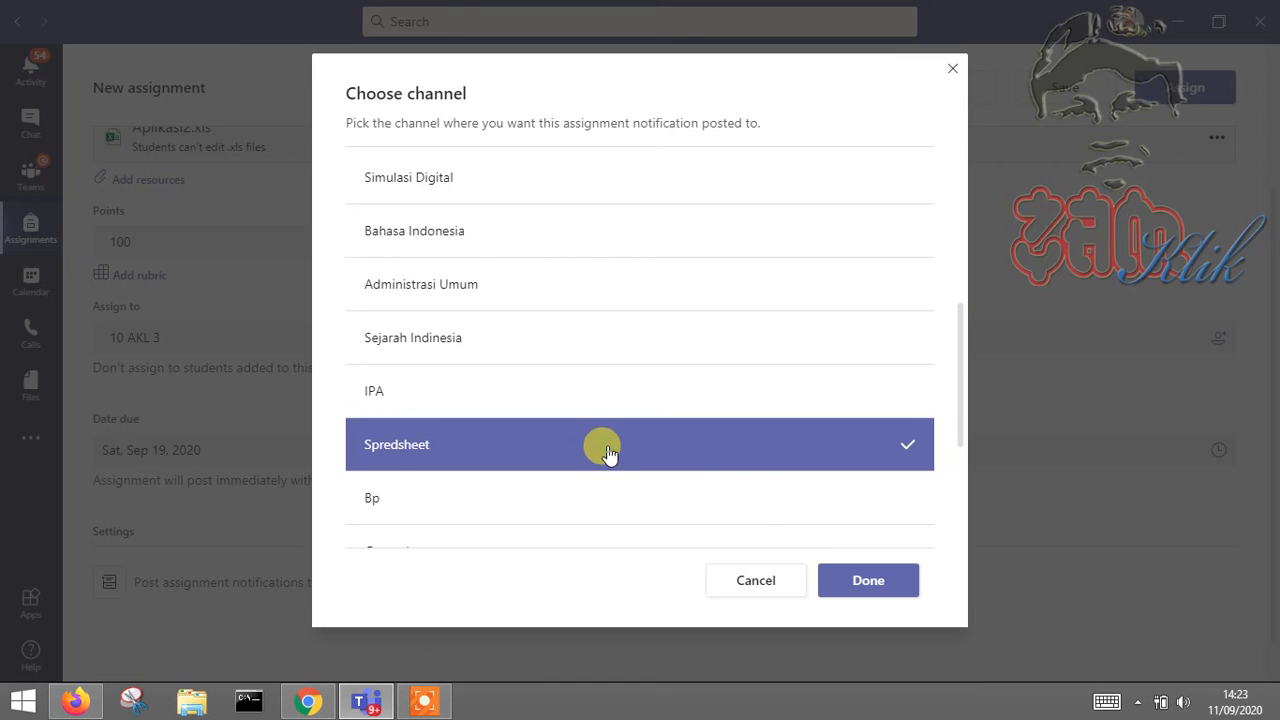
{"action": "left_click", "coordinate": [856, 588]}
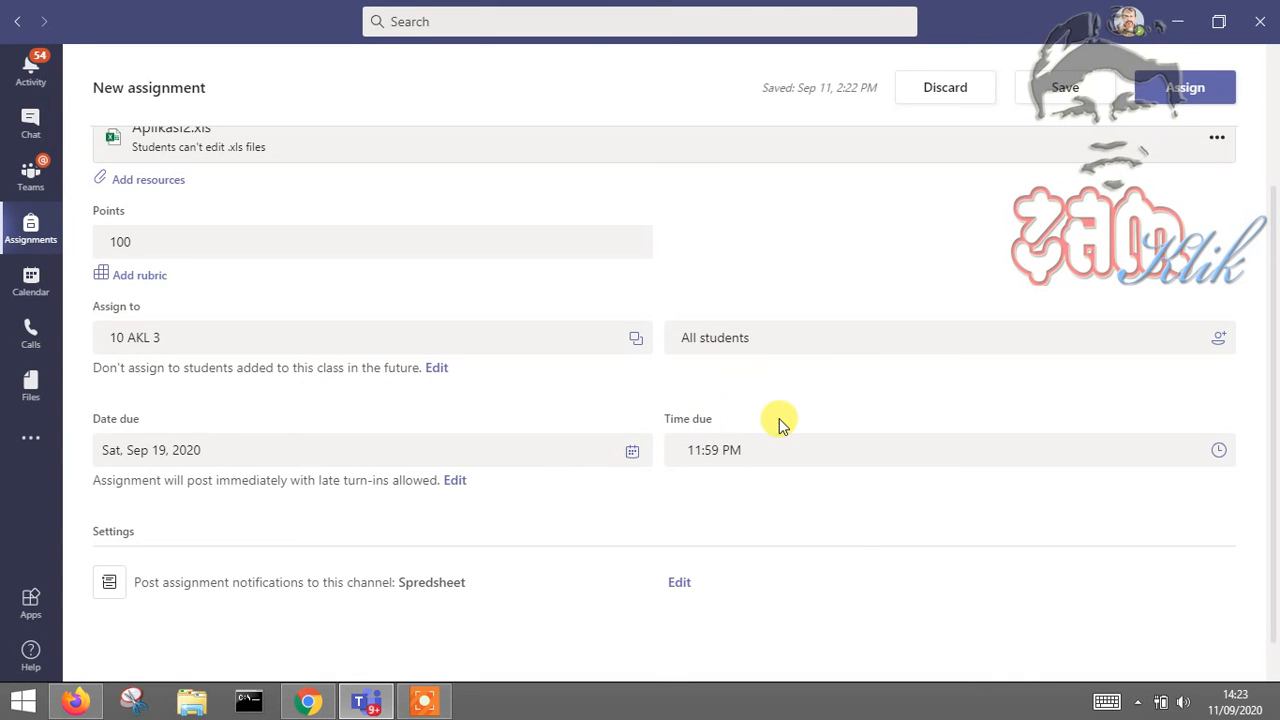
{"action": "scroll", "coordinate": [870, 360], "scroll_direction": "up", "scroll_amount": 2}
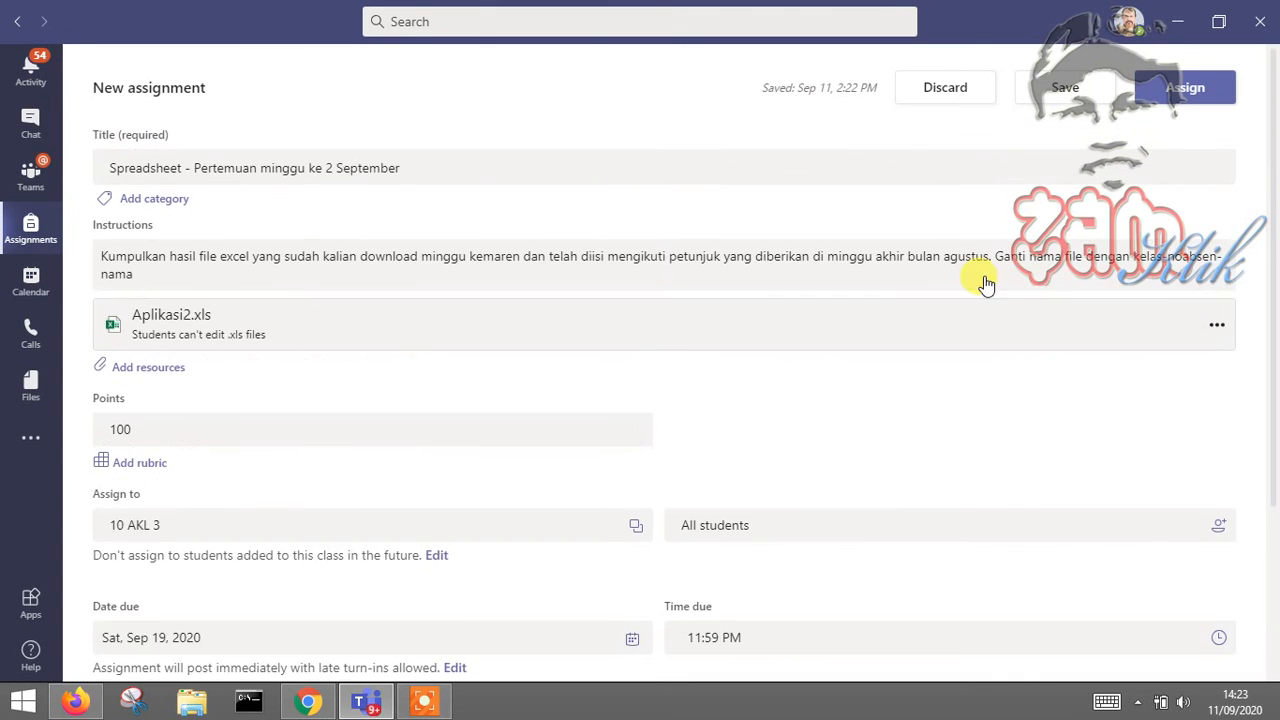
{"action": "left_click", "coordinate": [1205, 86]}
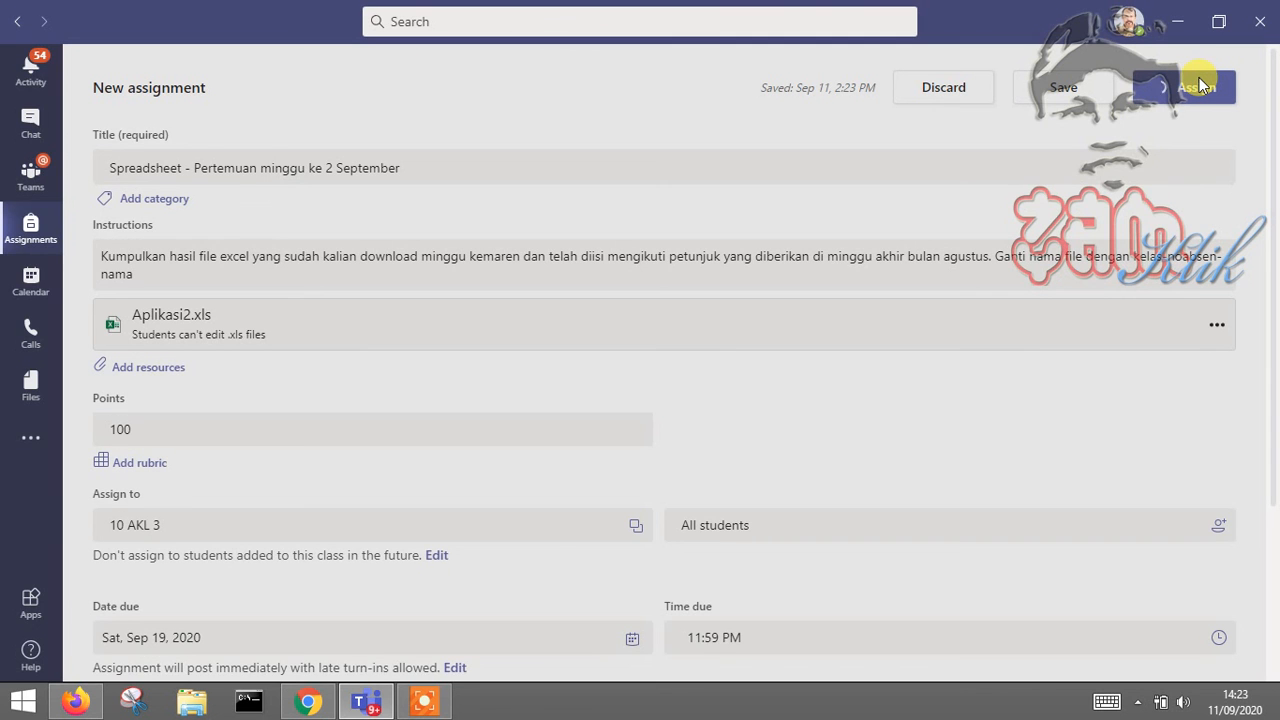